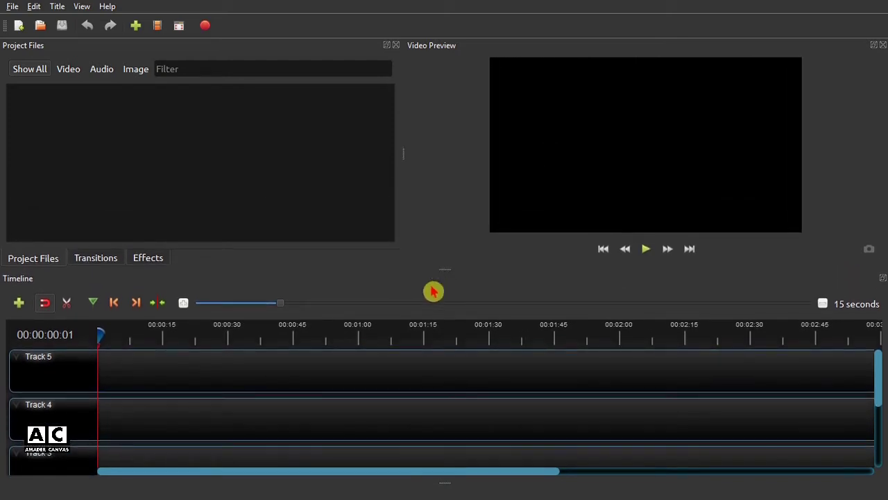
Look over the timeline tracks and check the project's current video profile.
scroll(397, 390, "down", 3)
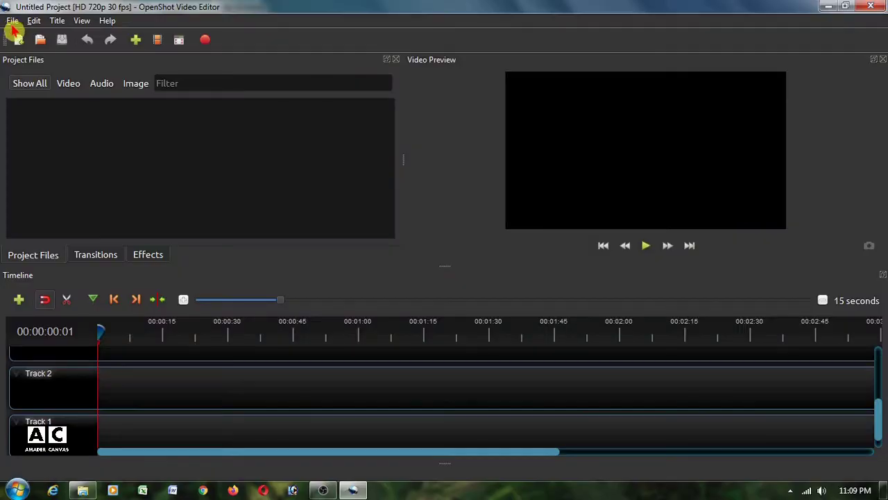
left_click(13, 22)
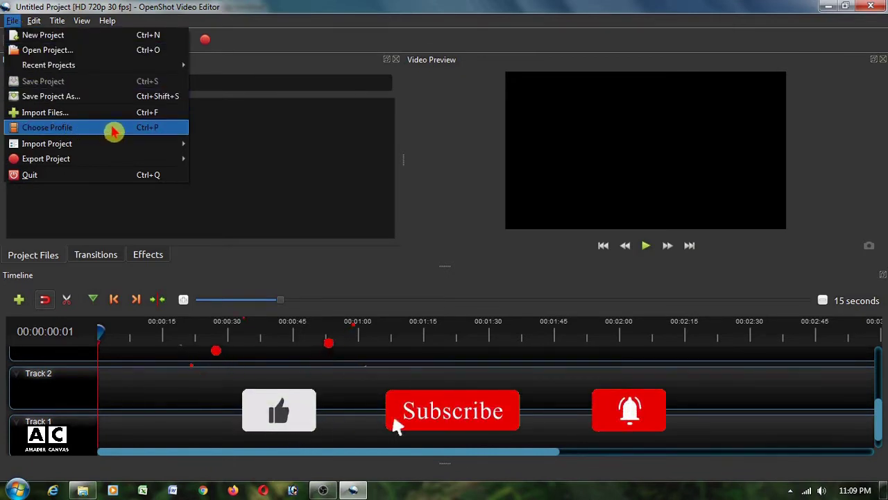
left_click(114, 131)
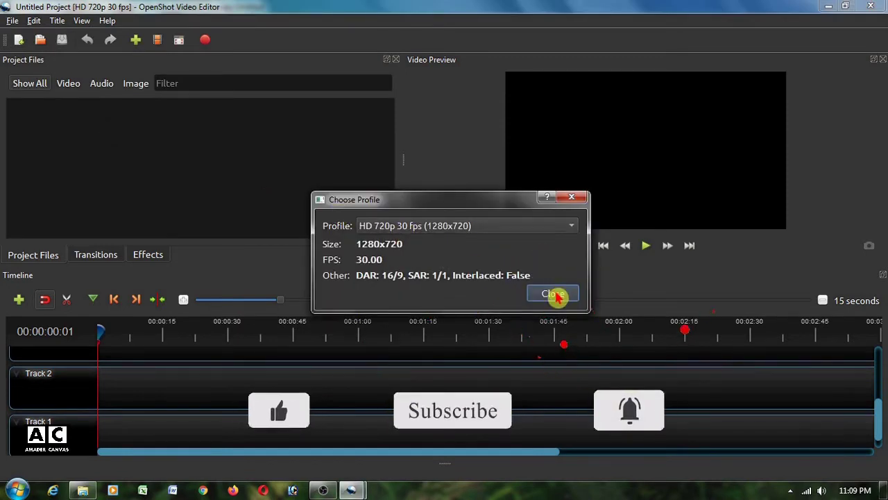
left_click(553, 295)
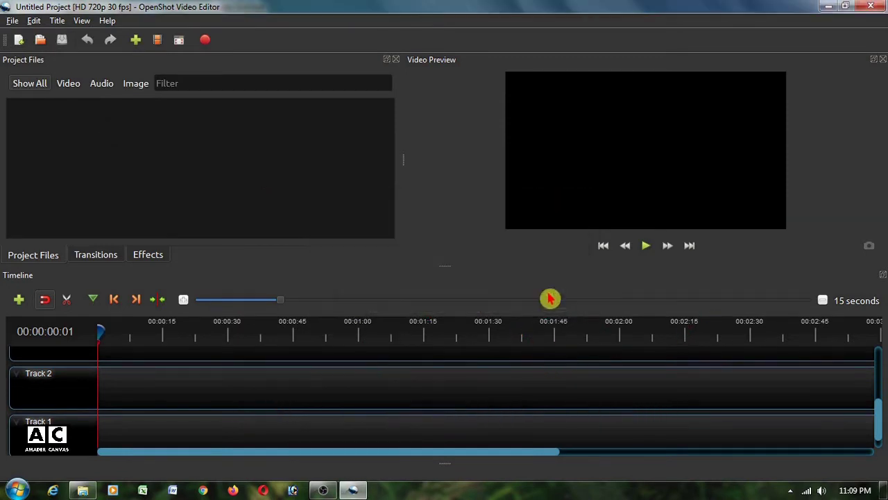
Browse the available video profiles and choose HD 720p 30 fps (1280x720) for the project.
left_click(159, 42)
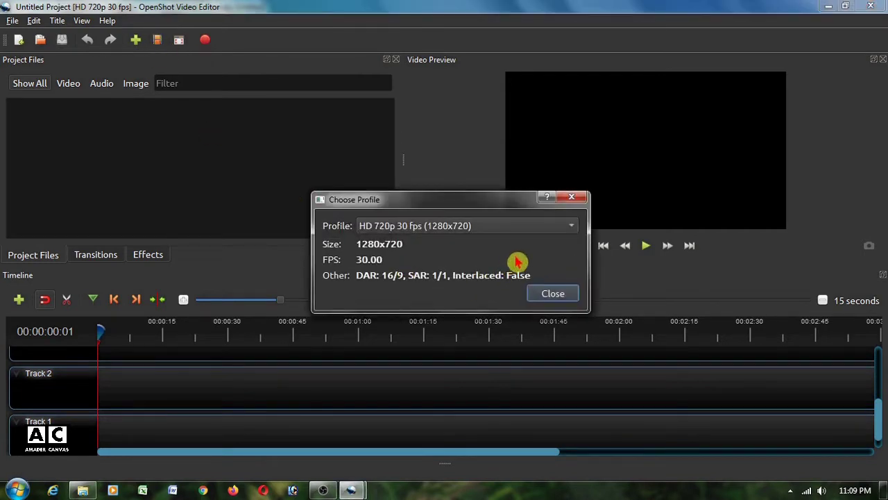
left_click(572, 227)
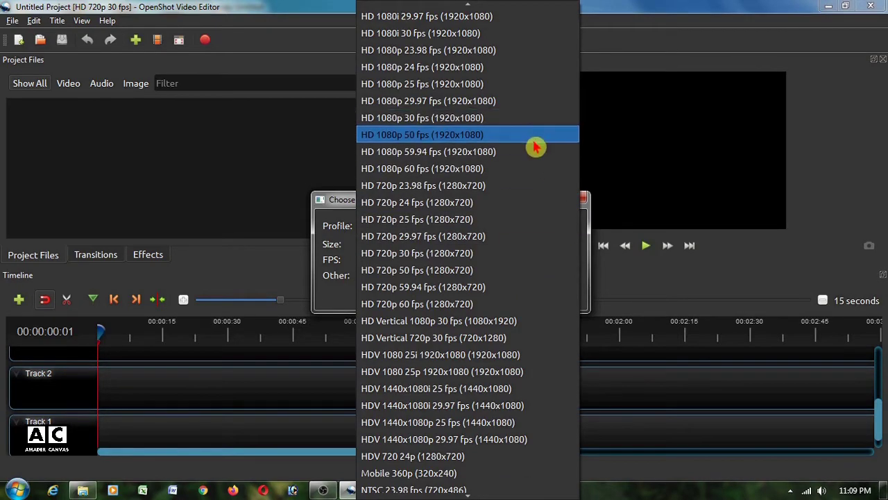
scroll(536, 149, "up", 3)
scroll(536, 150, "up", 2)
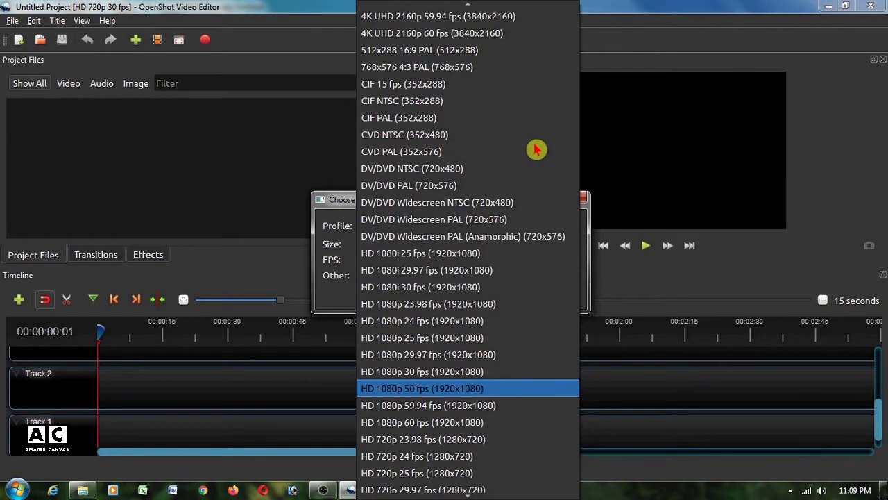
scroll(535, 149, "up", 5)
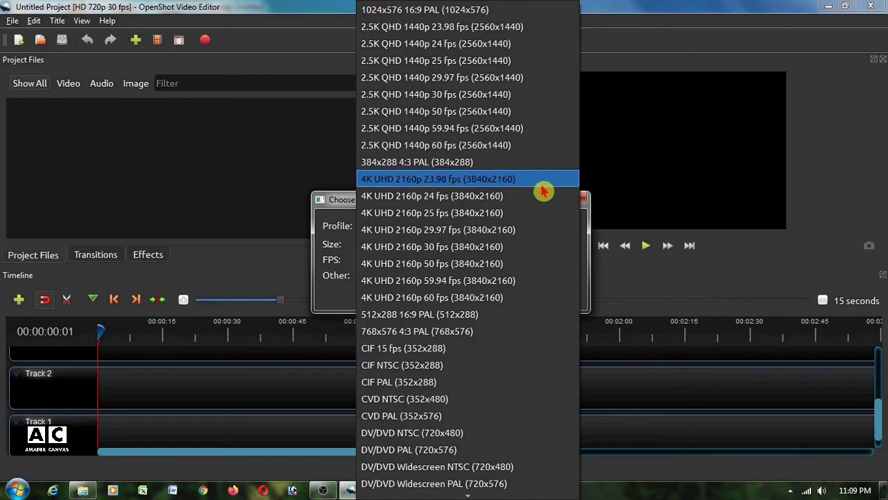
scroll(540, 187, "down", 10)
scroll(542, 199, "down", 5)
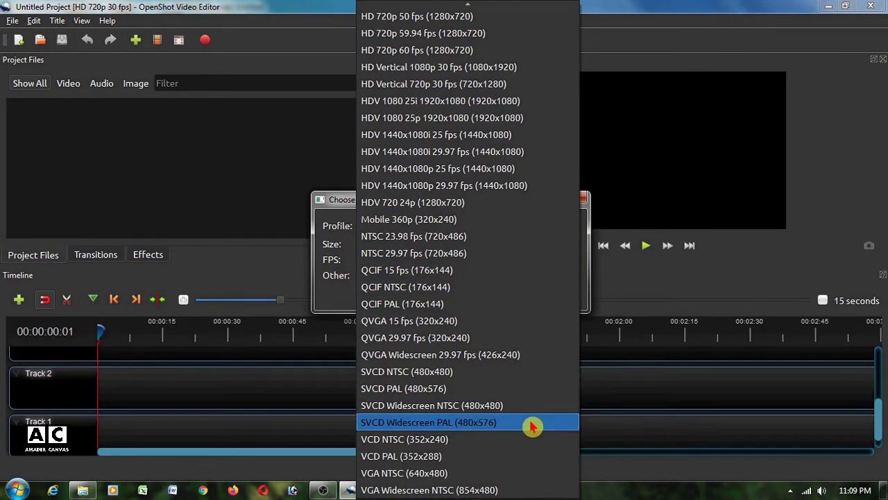
scroll(514, 351, "up", 2)
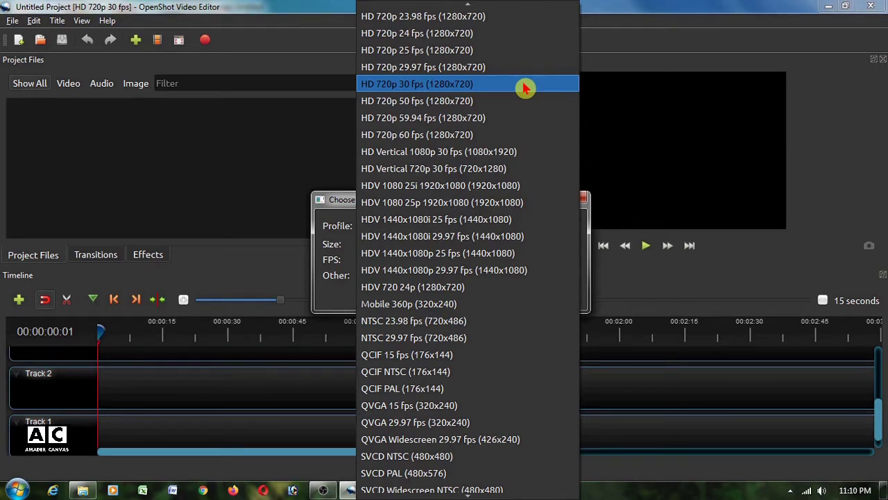
left_click(524, 85)
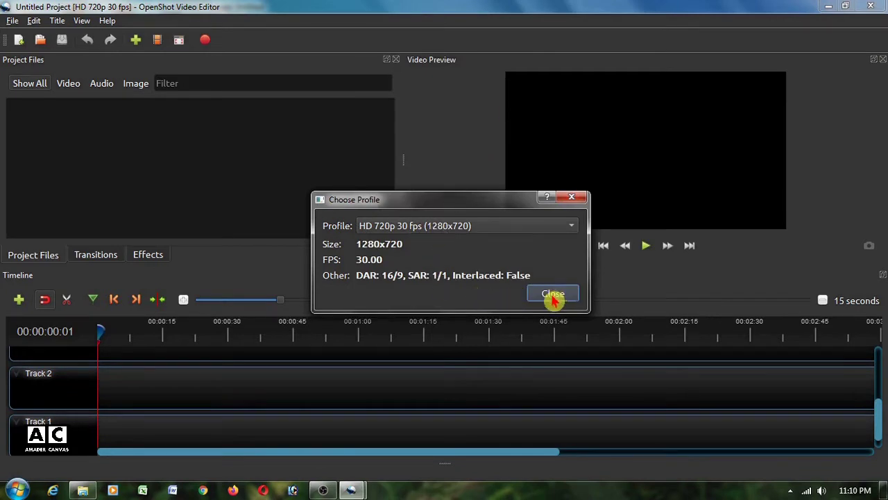
left_click(555, 296)
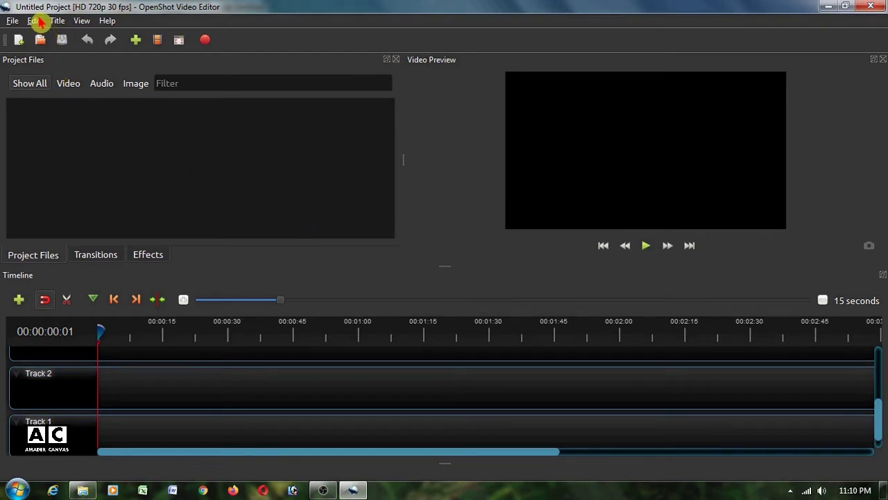
Review the General, Preview, Autosave, Cache, Debug and Performance settings in the preferences.
left_click(34, 21)
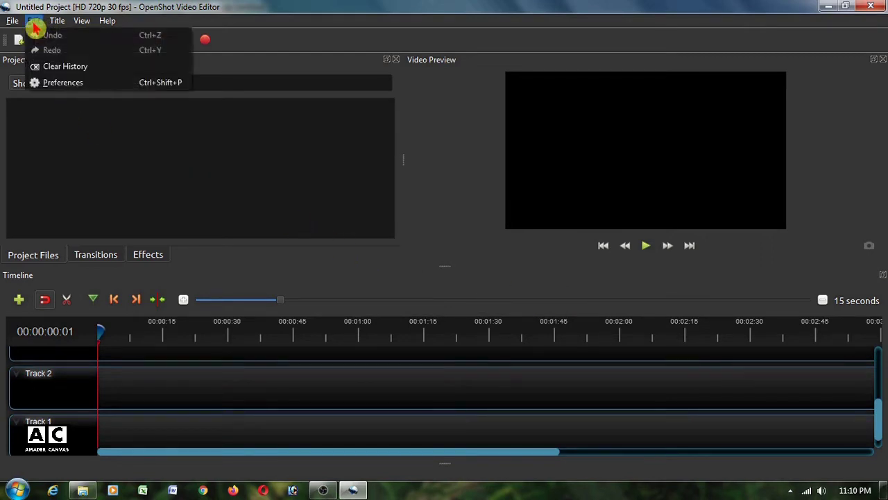
left_click(107, 87)
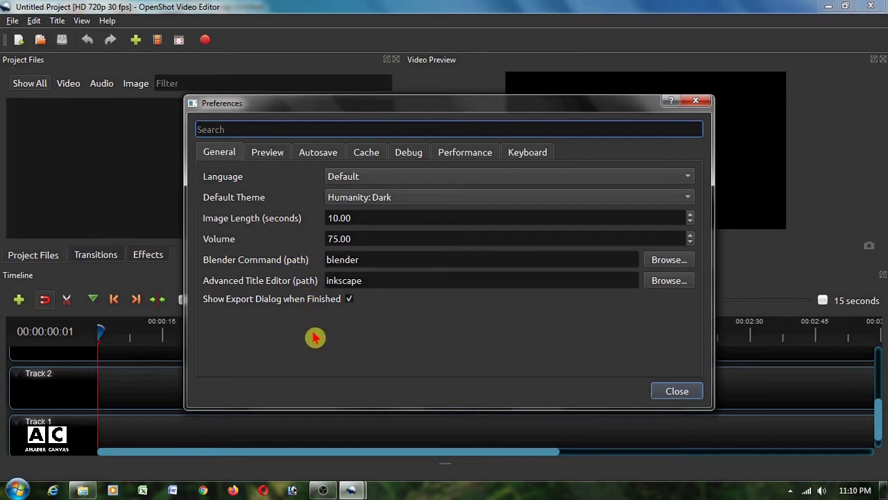
left_click(268, 155)
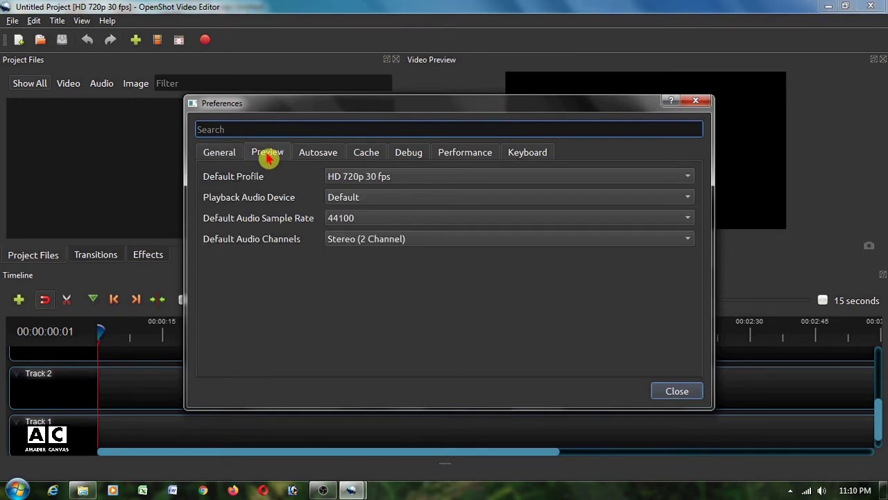
left_click(331, 160)
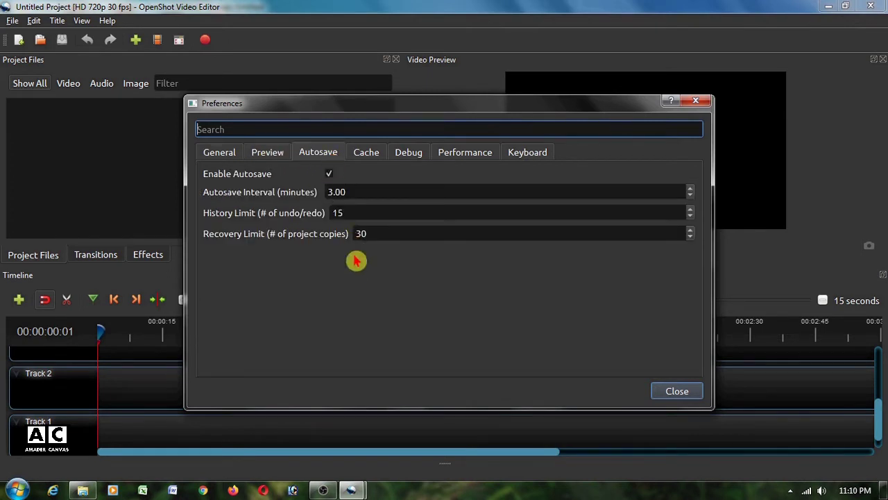
left_click(370, 159)
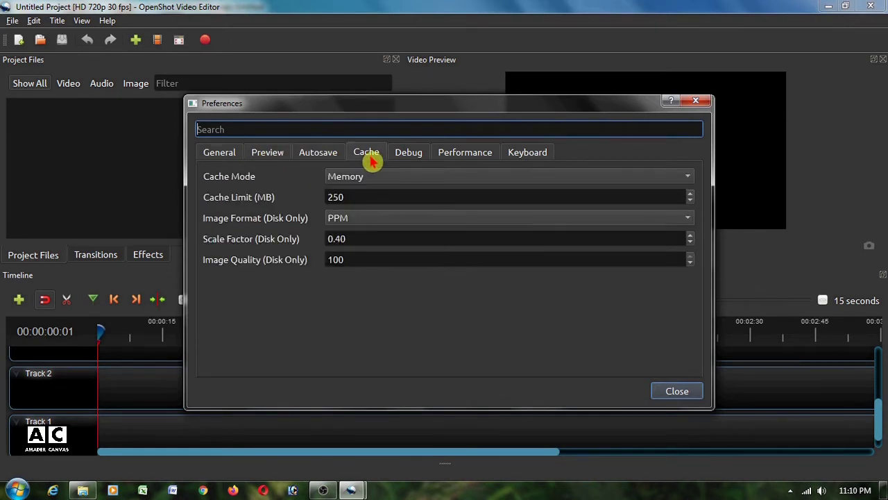
left_click(418, 159)
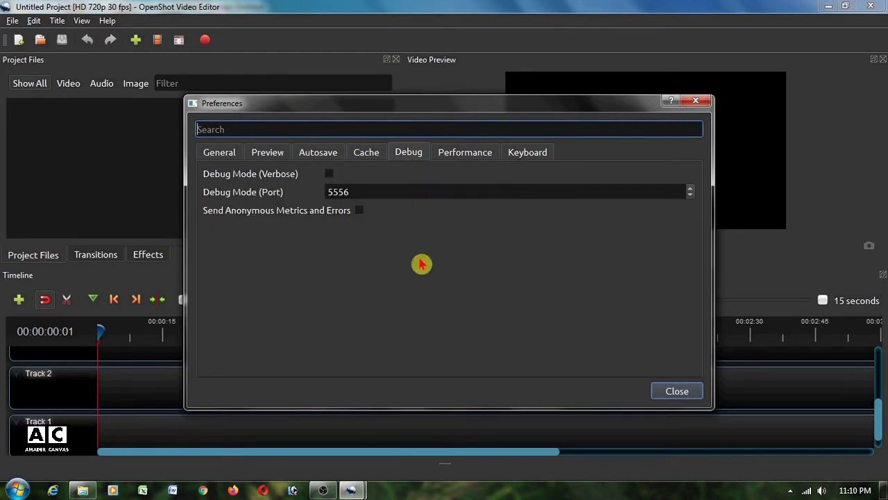
left_click(467, 157)
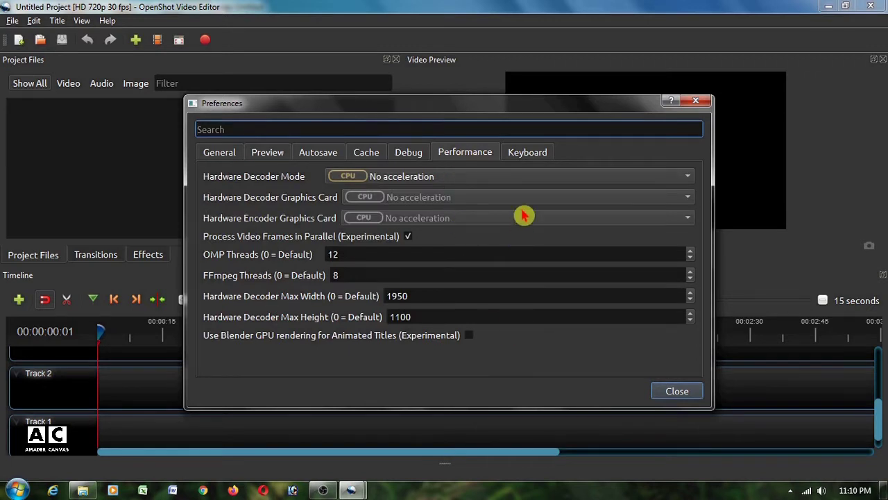
Examine the keyboard shortcut list in the preferences, highlight the About OpenShot shortcut and close the preferences.
left_click(540, 160)
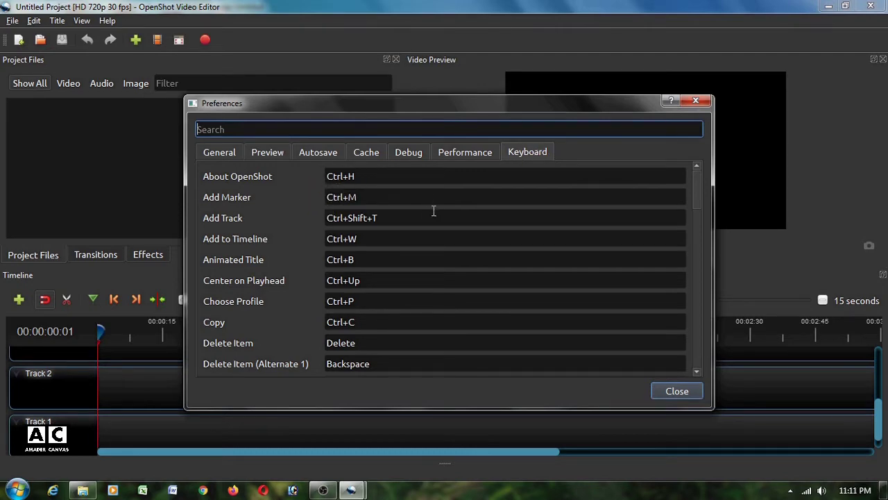
scroll(435, 217, "down", 4)
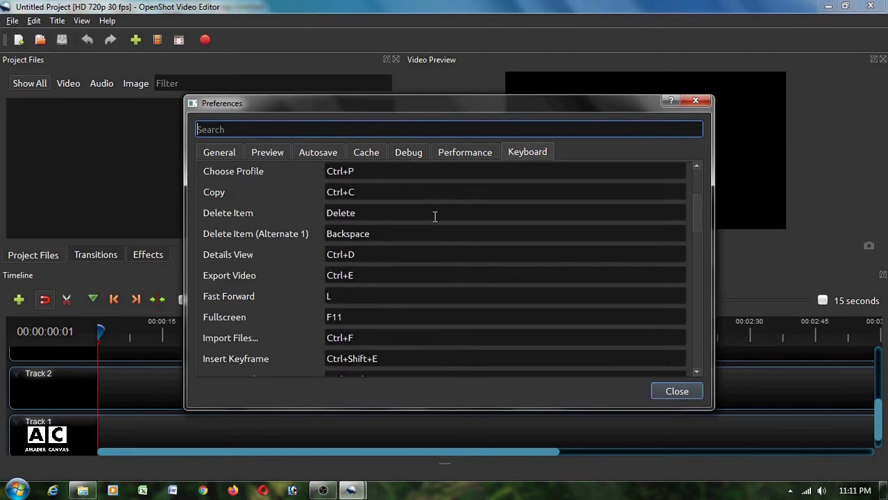
left_click(450, 249)
scroll(448, 251, "down", 7)
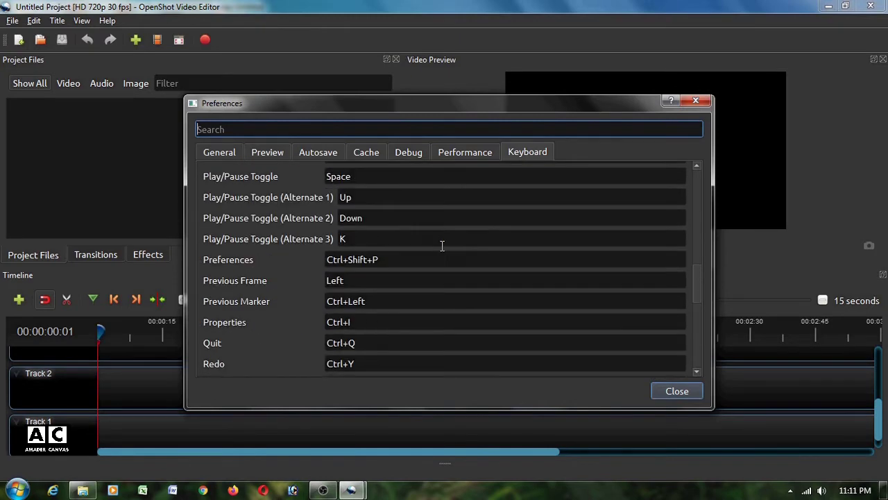
scroll(445, 256, "down", 3)
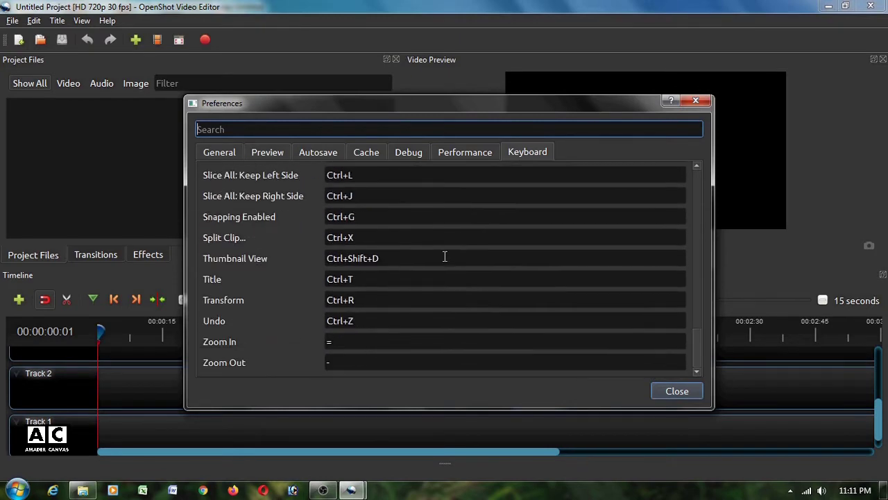
scroll(445, 263, "up", 14)
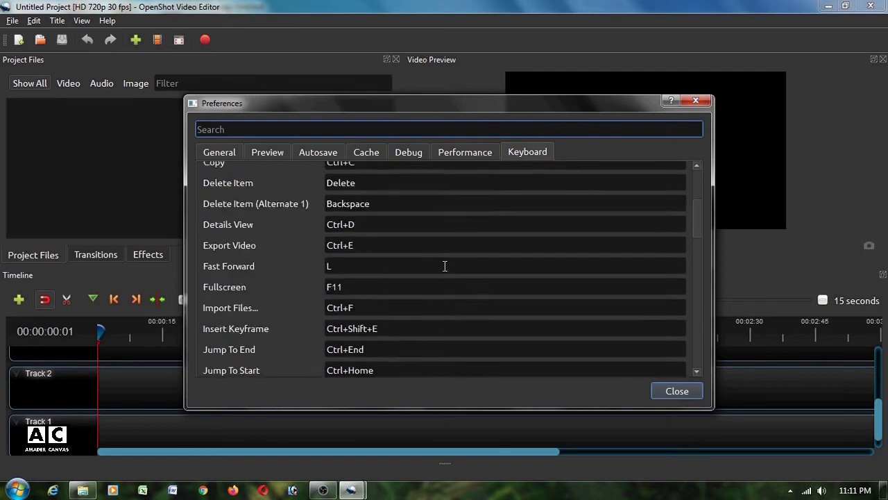
left_click(393, 218)
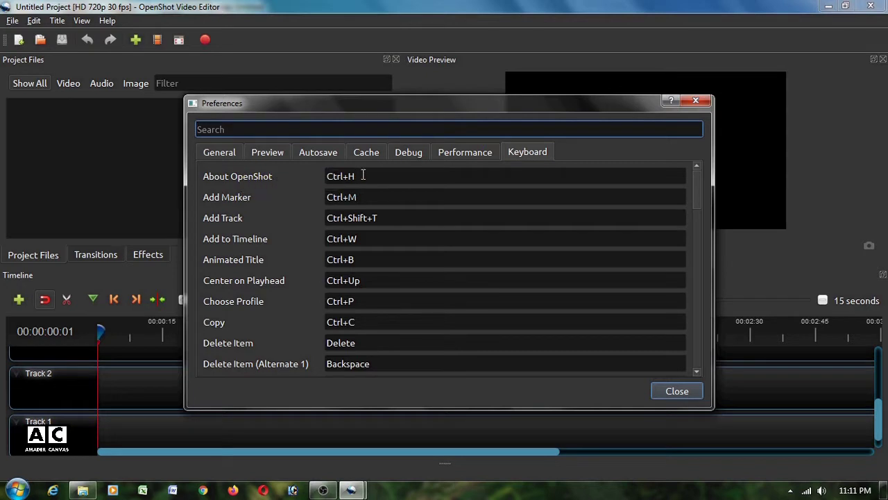
double_click(326, 177)
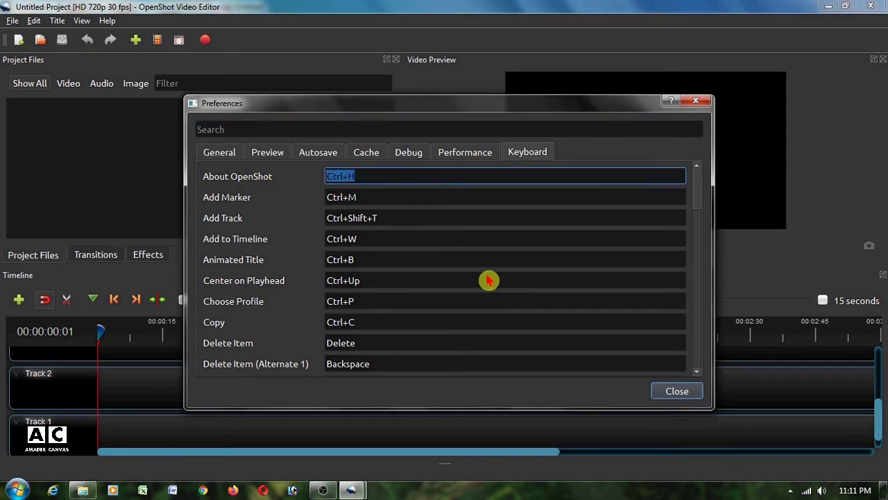
left_click(676, 393)
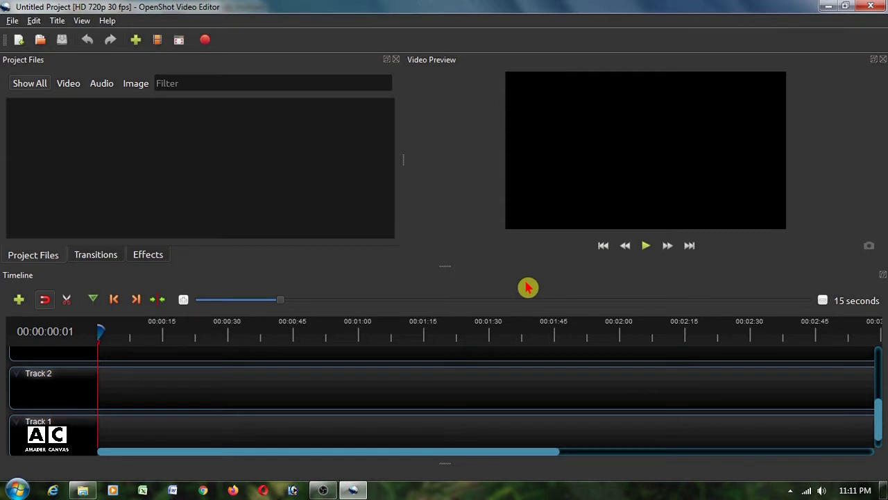
View the license and changelog from the About OpenShot information and close it.
key("alt+h")
key("a")
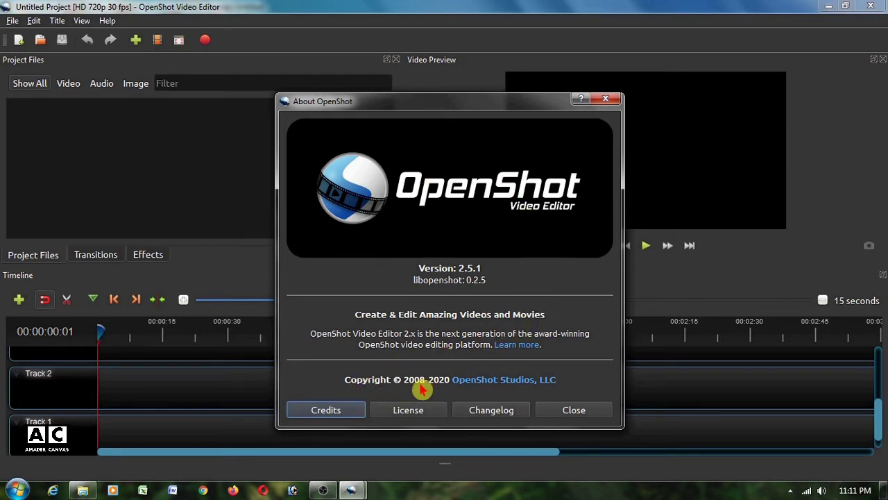
left_click(406, 411)
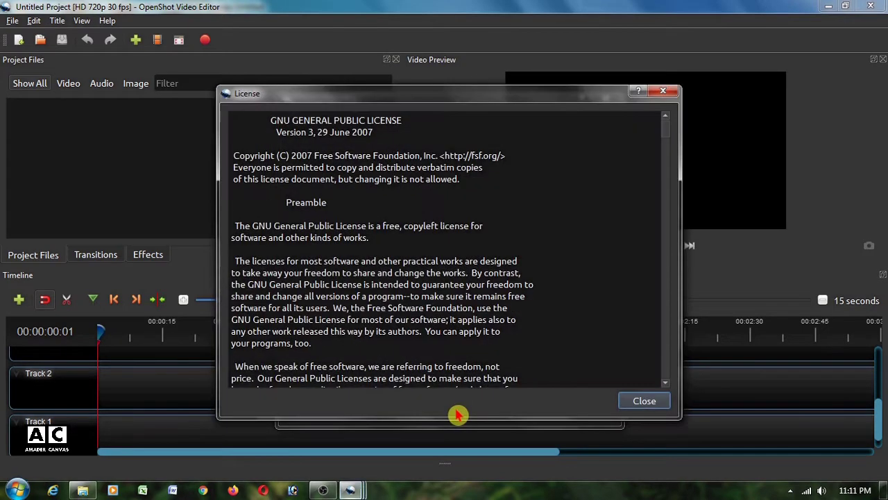
left_click(644, 401)
left_click(497, 411)
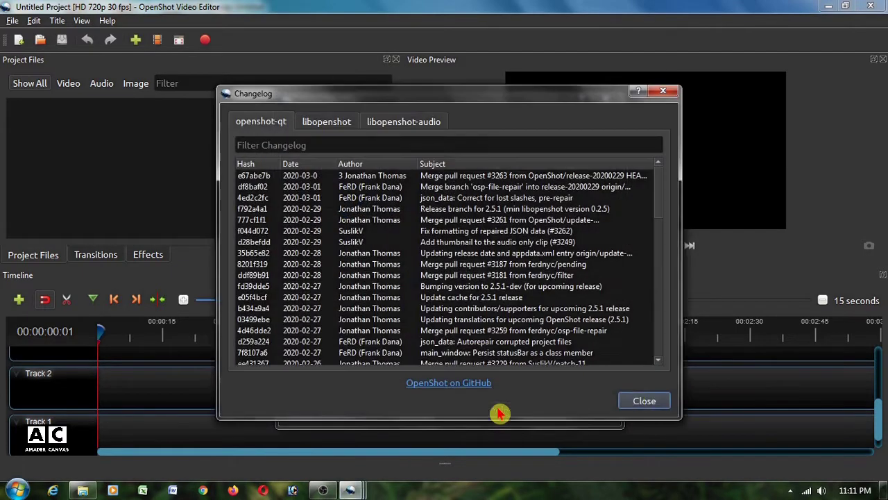
left_click(644, 401)
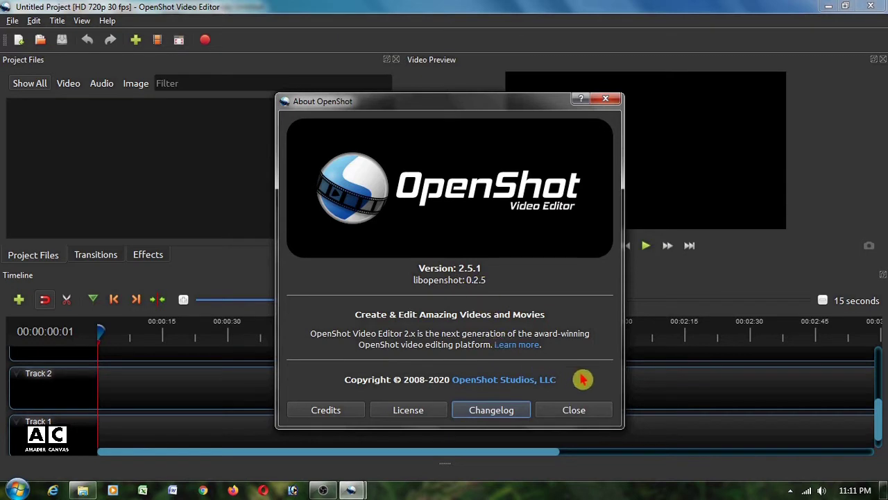
left_click(582, 413)
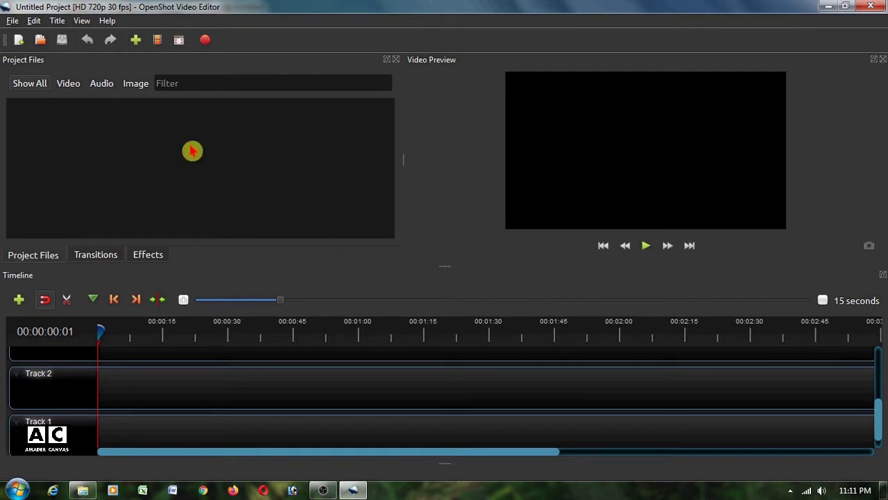
Import the image, video and audio files into the project, including 1.png, 2.png, beach-1.png, beach-2.png, Blue Sea.mp4, Jungle1.png and Natural.mp3.
left_click(134, 39)
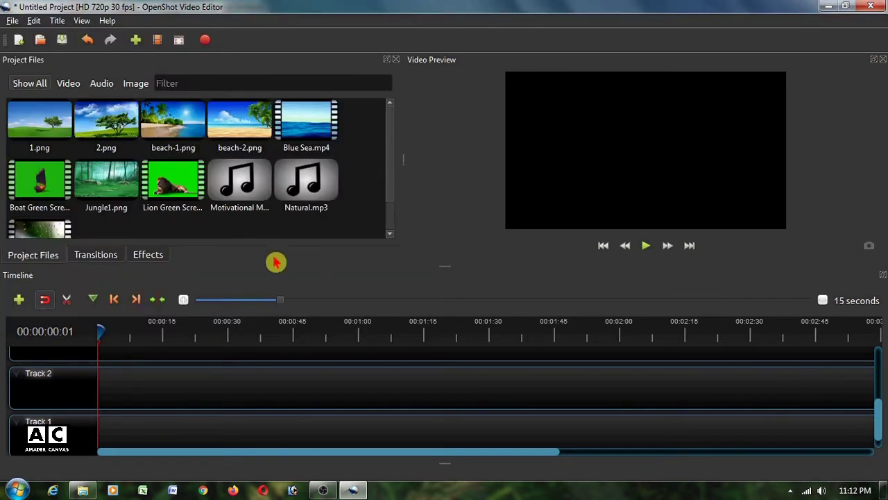
Save the project as Test Project.osp on Local Disk (E:).
left_click(14, 22)
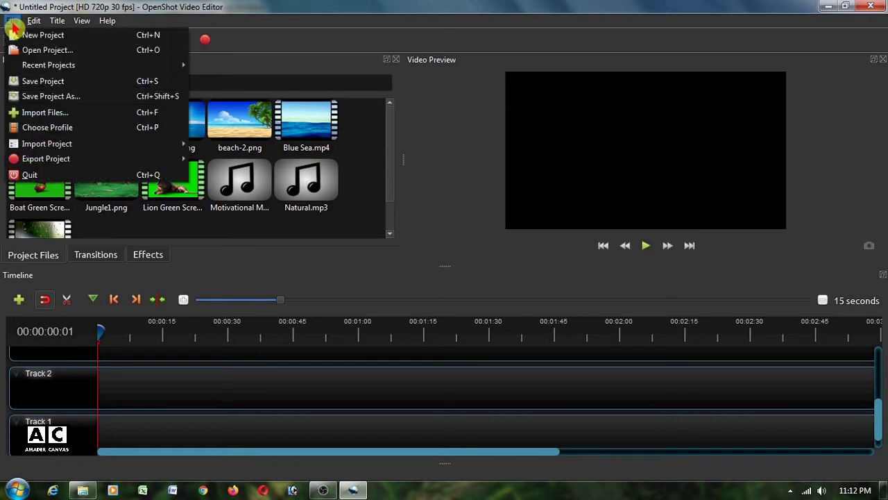
left_click(116, 101)
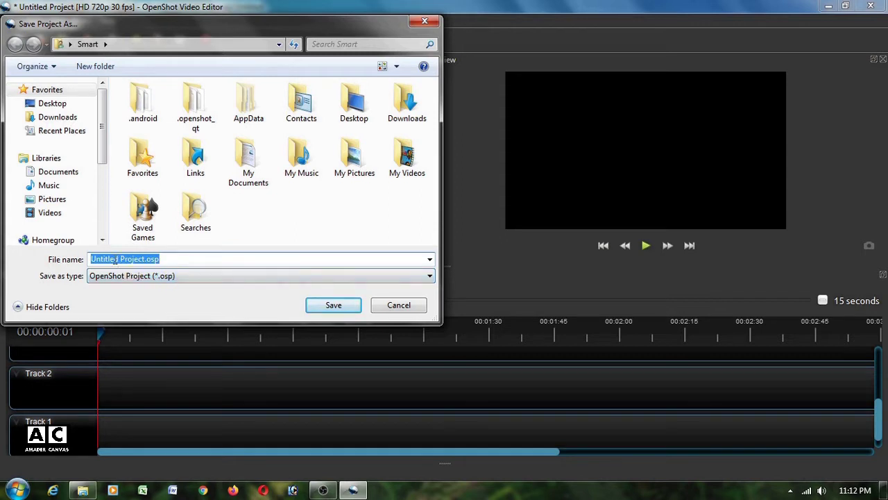
left_click_drag(120, 260, 88, 259)
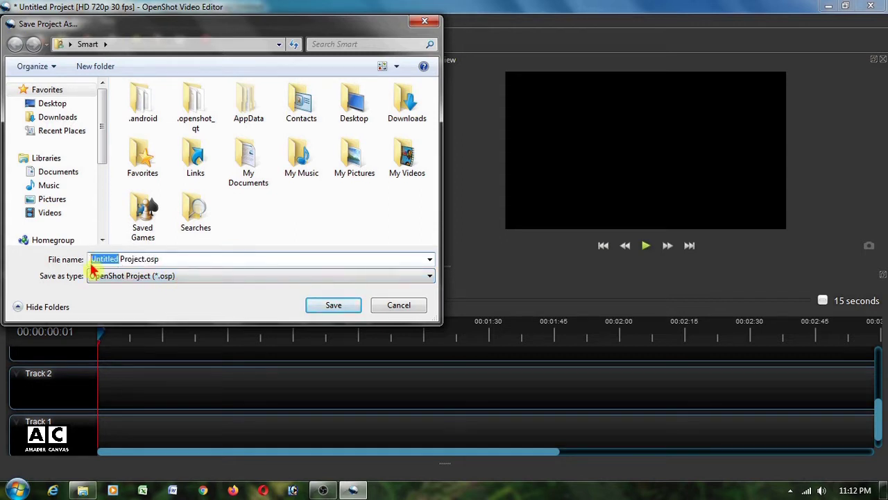
type("Tes")
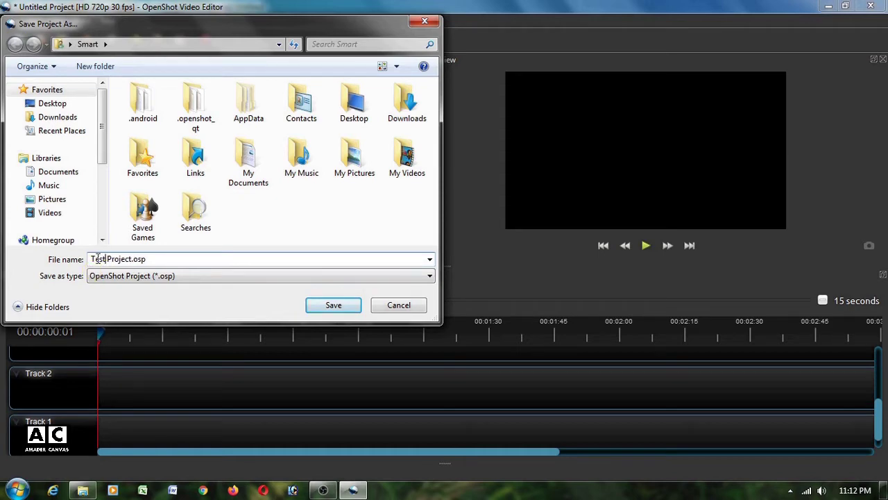
type("t")
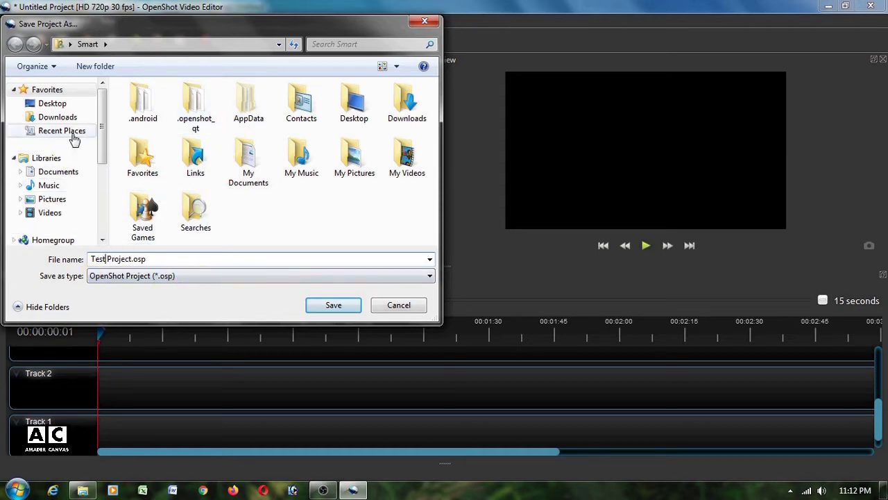
left_click(61, 104)
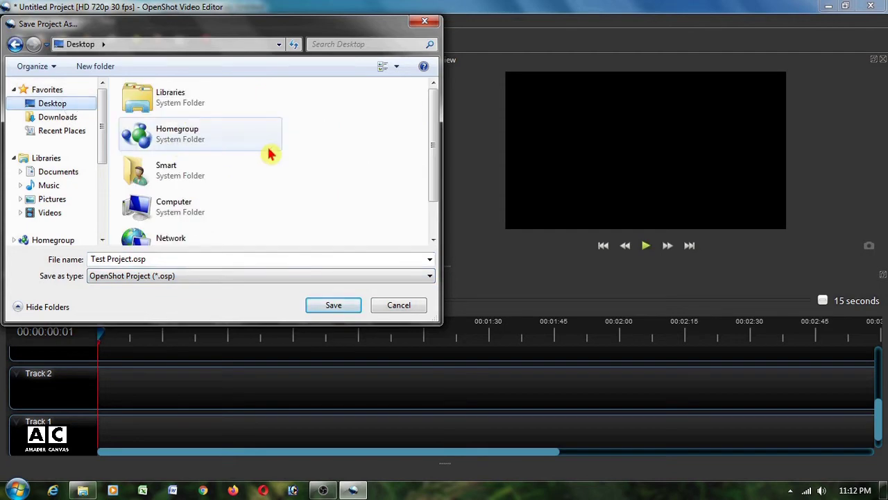
left_click_drag(104, 122, 103, 180)
left_click(63, 179)
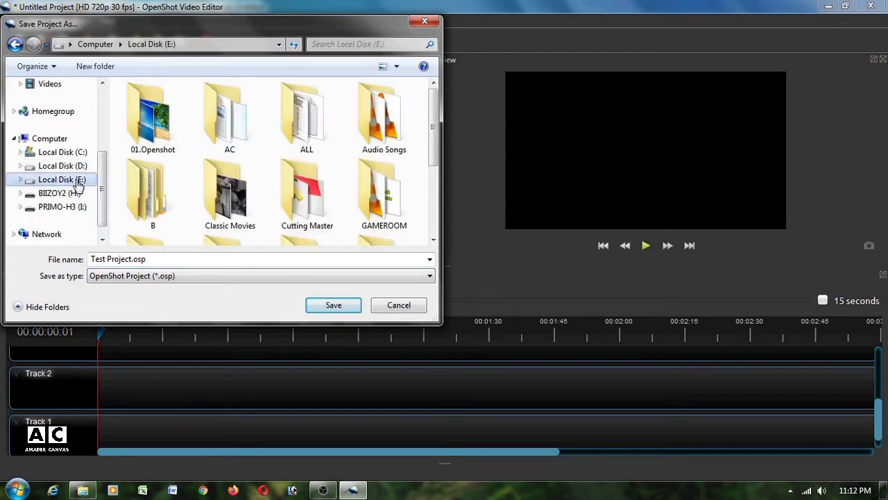
left_click(333, 306)
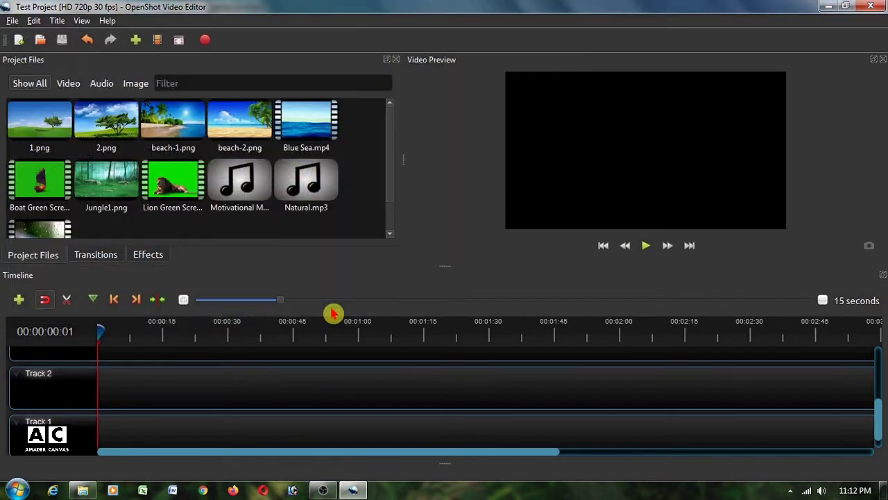
Place beach-1.png at the start of Track 2 and open the clip's properties.
left_click(168, 126)
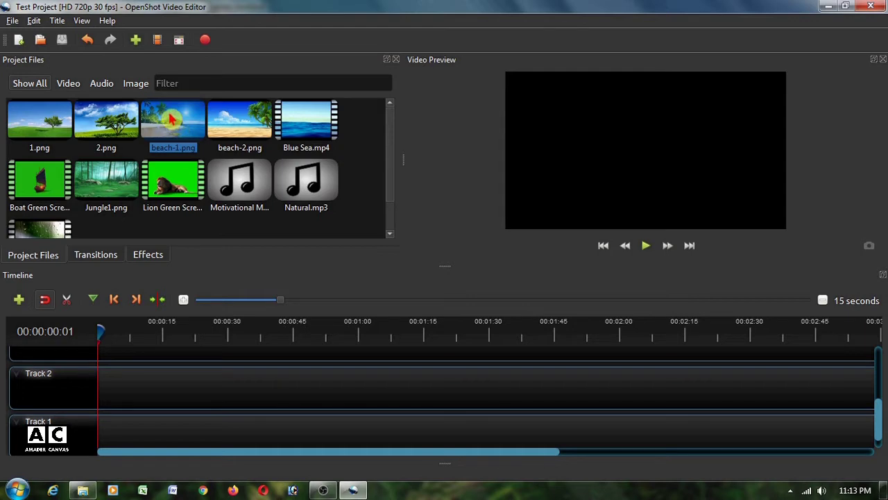
left_click_drag(170, 120, 123, 387)
right_click(184, 399)
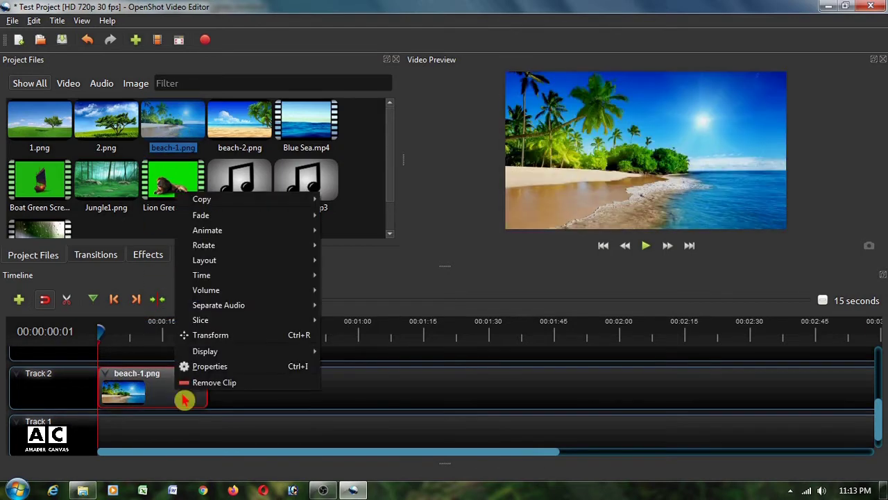
left_click(213, 373)
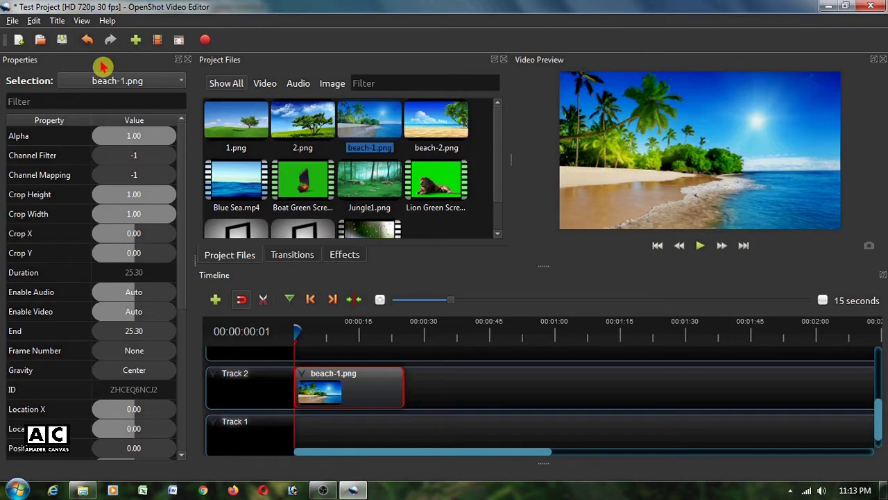
Try docking Properties between Project Files and Video Preview, beyond Video Preview, above Video Preview, above Project Files, and back above Video Preview.
left_click_drag(102, 66, 434, 87)
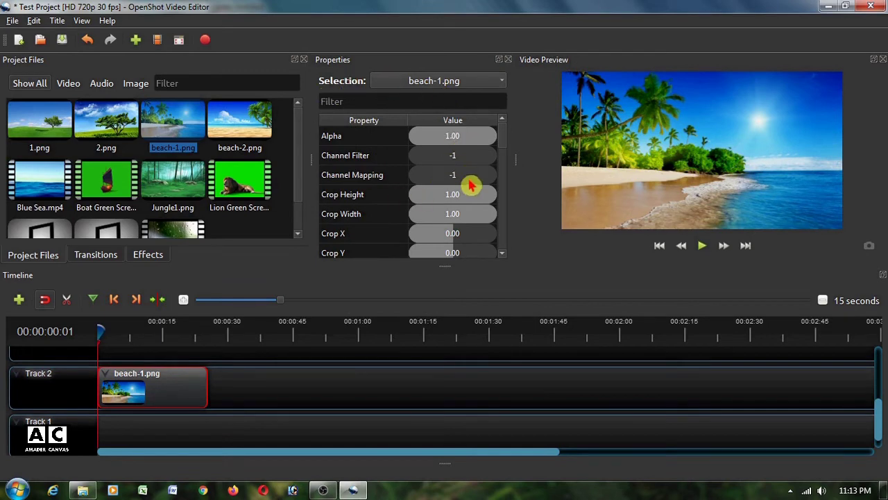
left_click_drag(404, 60, 770, 83)
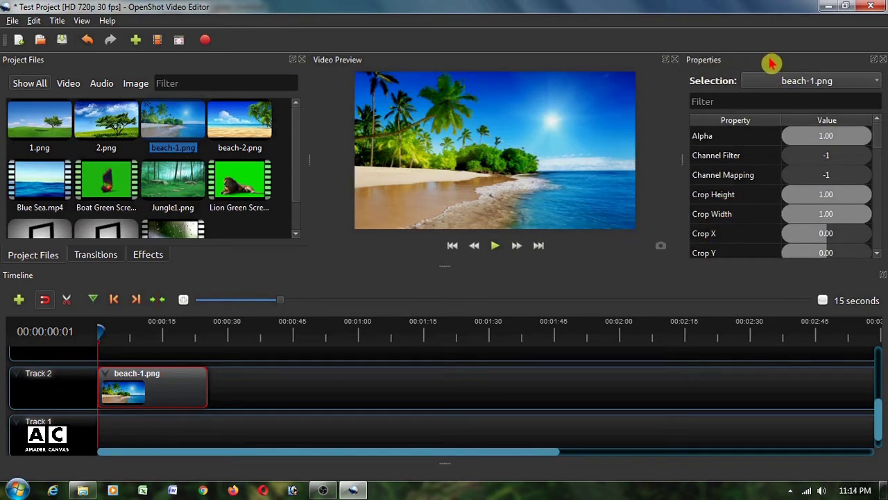
left_click_drag(772, 64, 618, 82)
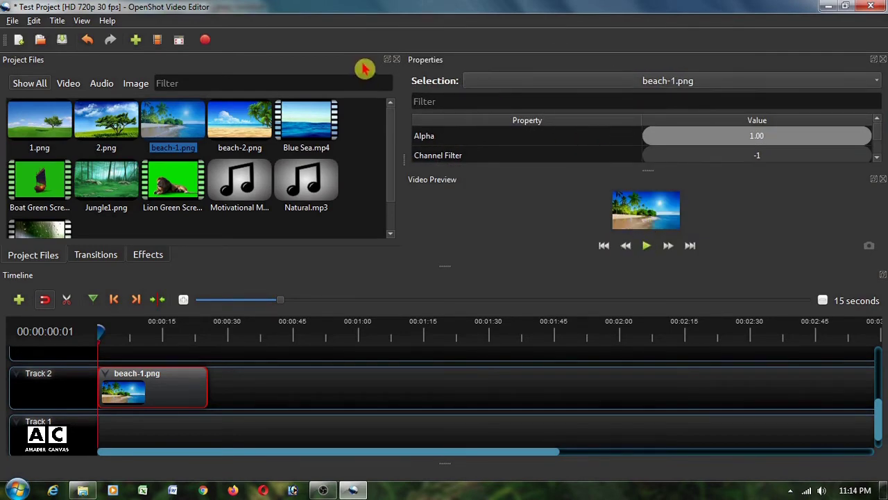
left_click_drag(650, 70, 217, 95)
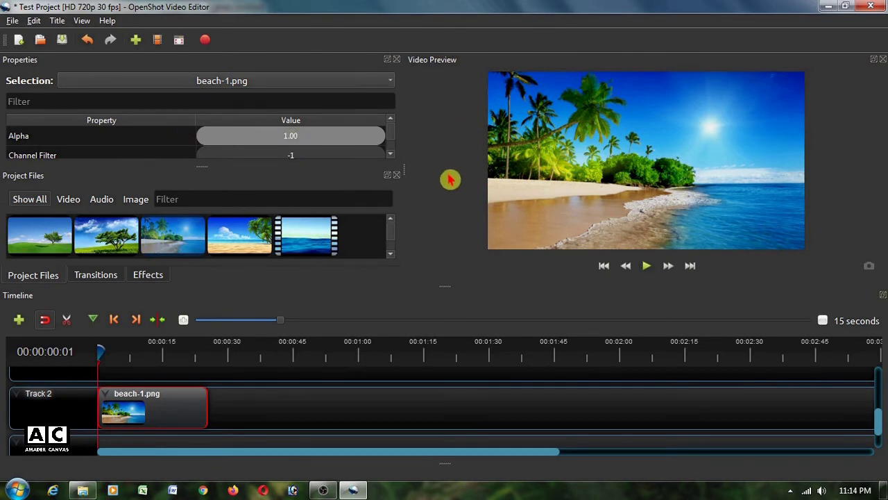
left_click_drag(333, 59, 795, 66)
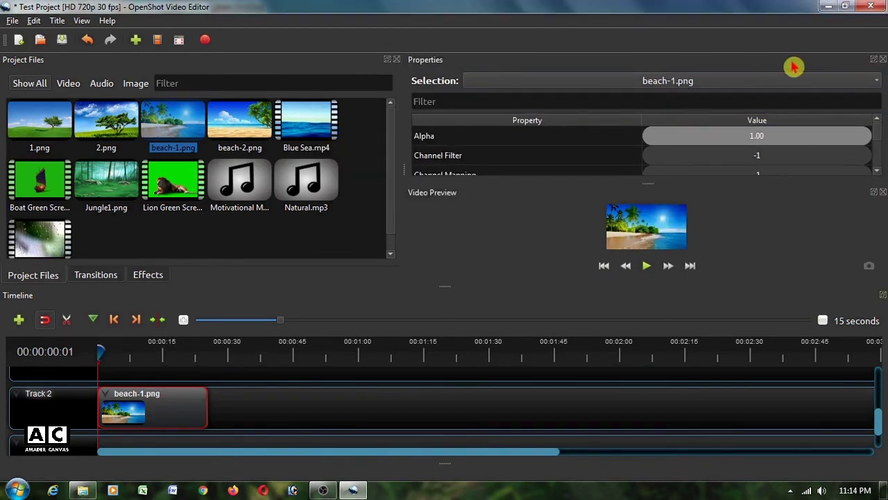
Float Properties and redock it above Video Preview, float it again to tab it with Video Preview, and close it.
left_click(874, 59)
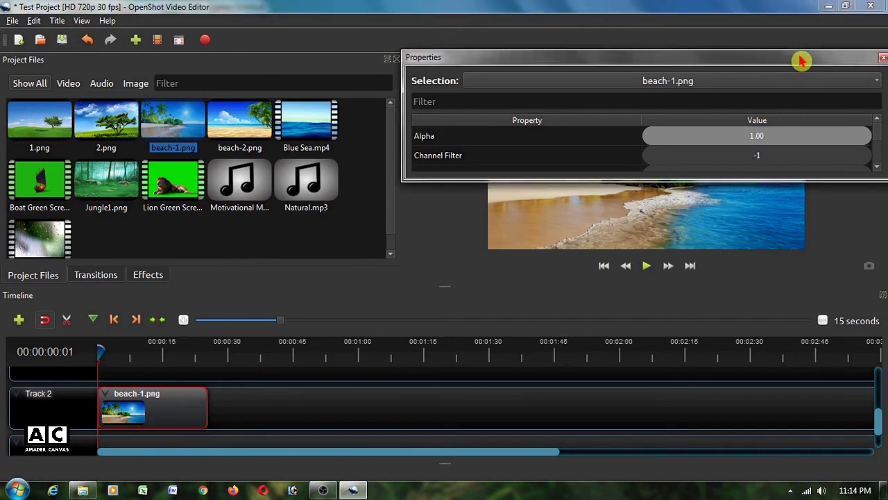
left_click_drag(801, 60, 682, 74)
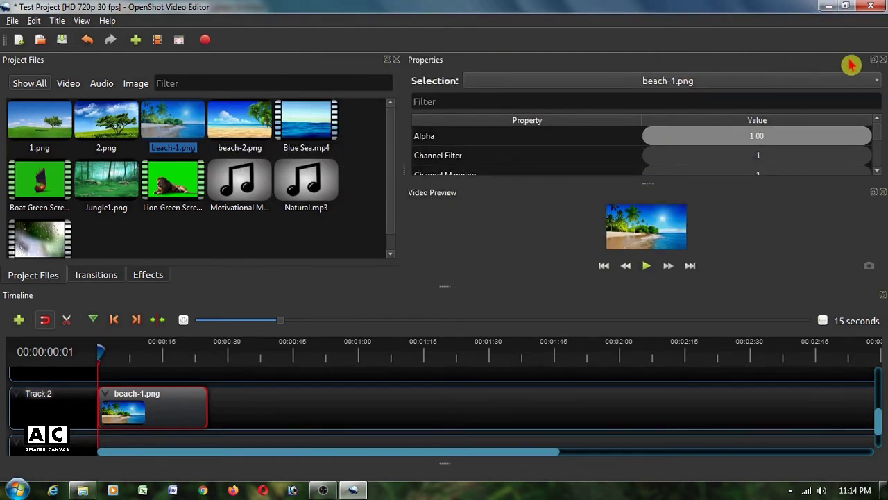
left_click(873, 63)
left_click_drag(734, 89, 629, 100)
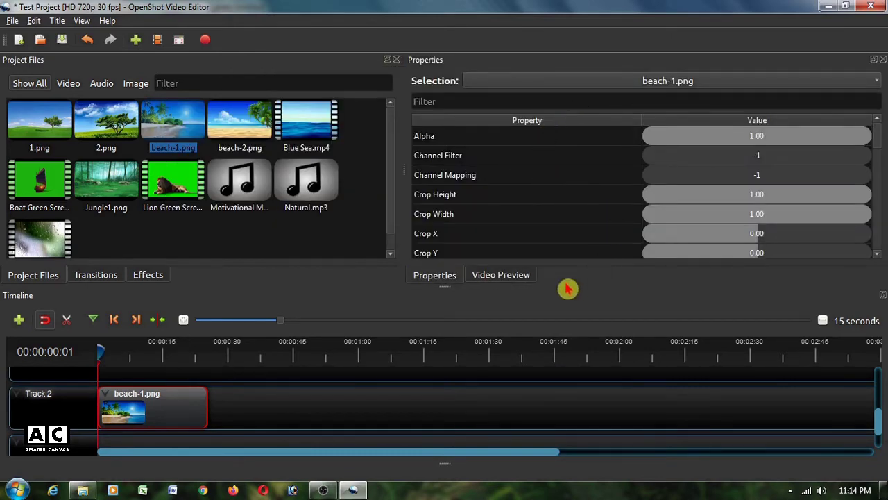
left_click_drag(434, 275, 402, 69)
left_click(401, 65)
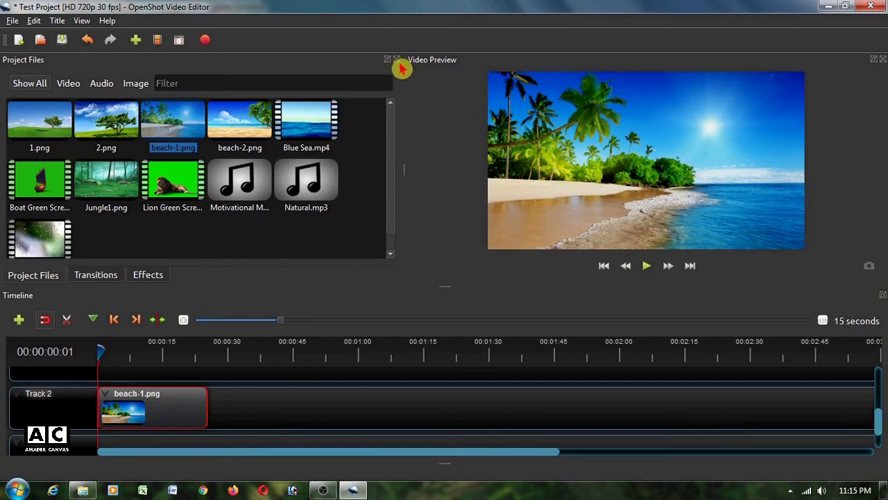
Save the project and close the Project Files, Transitions, Effects and Video Preview docks, leaving only the timeline.
key("ctrl+s")
left_click(402, 64)
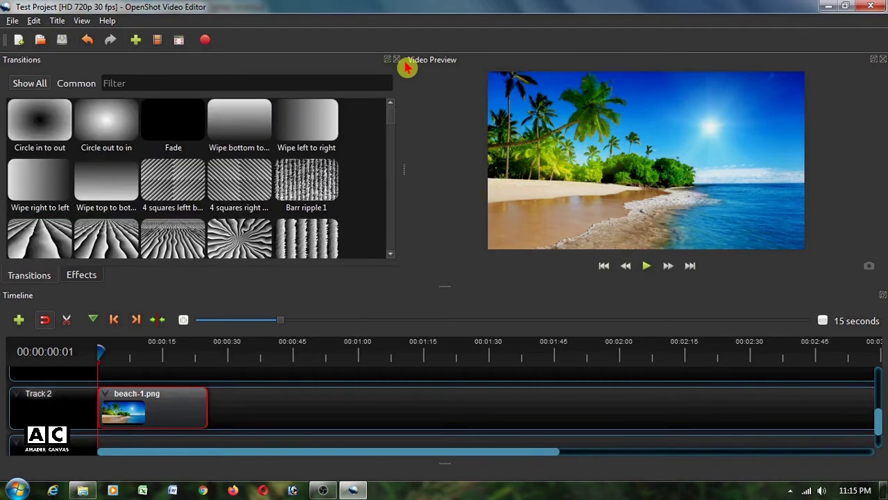
left_click(401, 63)
left_click(398, 61)
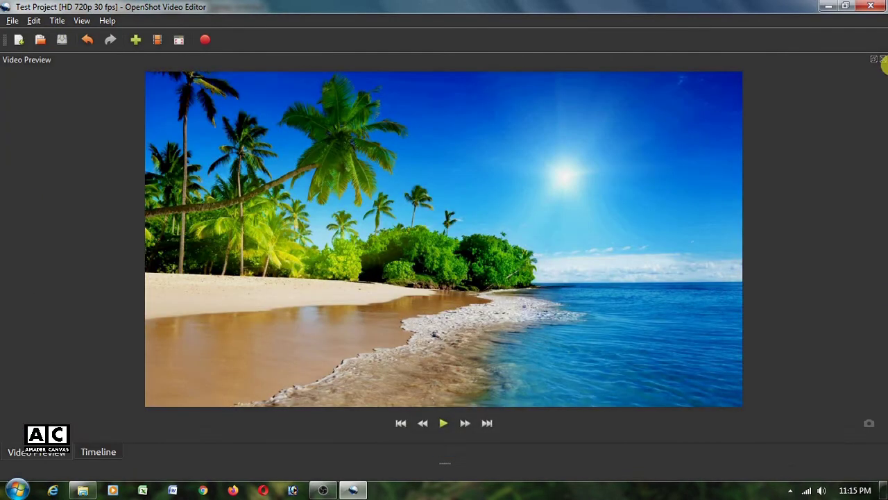
left_click(883, 60)
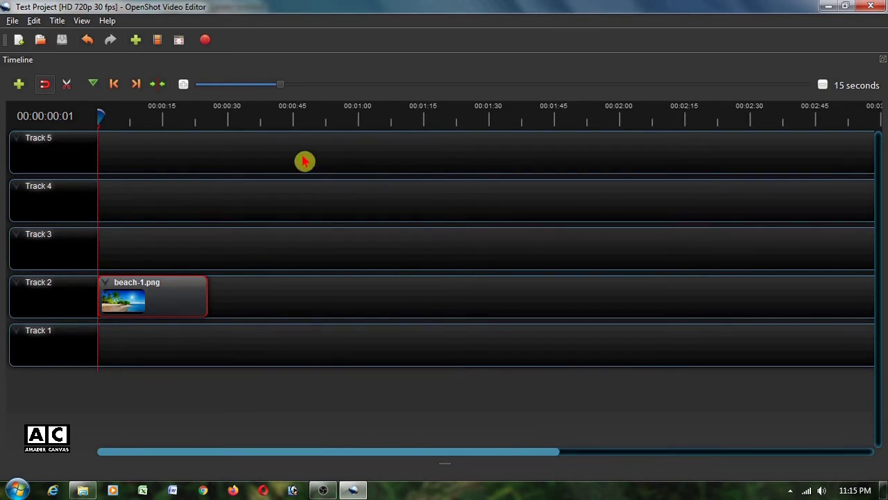
Restore the closed docks by switching the workspace layout to Simple View.
left_click(82, 21)
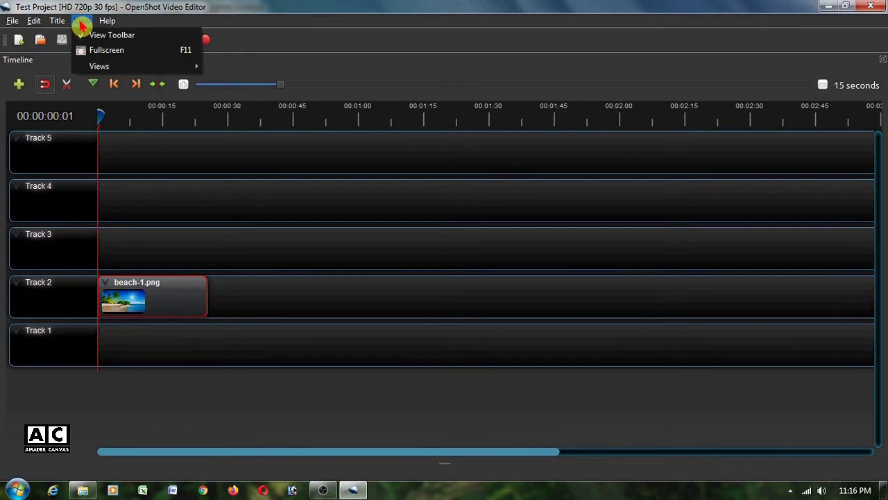
mouse_move(104, 68)
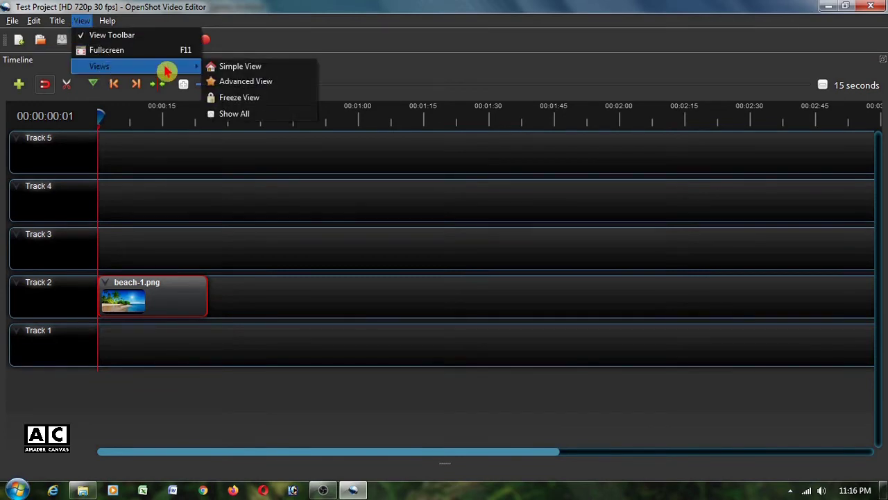
left_click(272, 67)
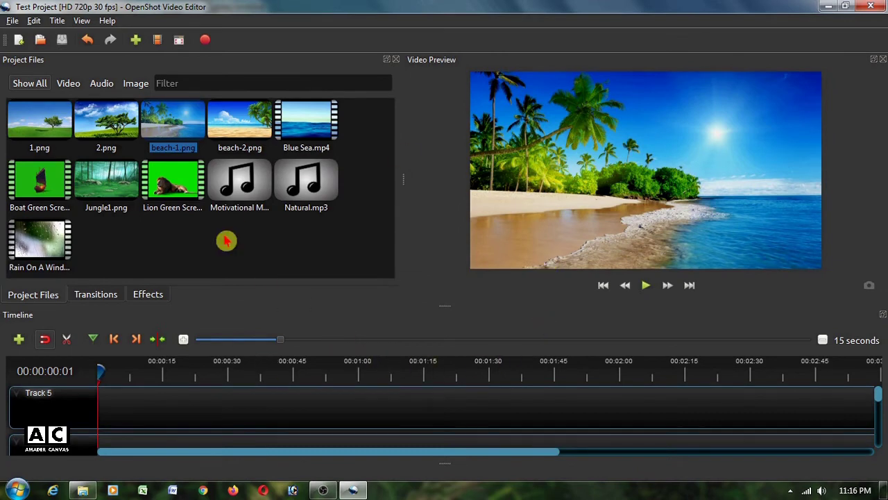
Switch the workspace layout to Advanced View and look over the remaining view options.
left_click(82, 21)
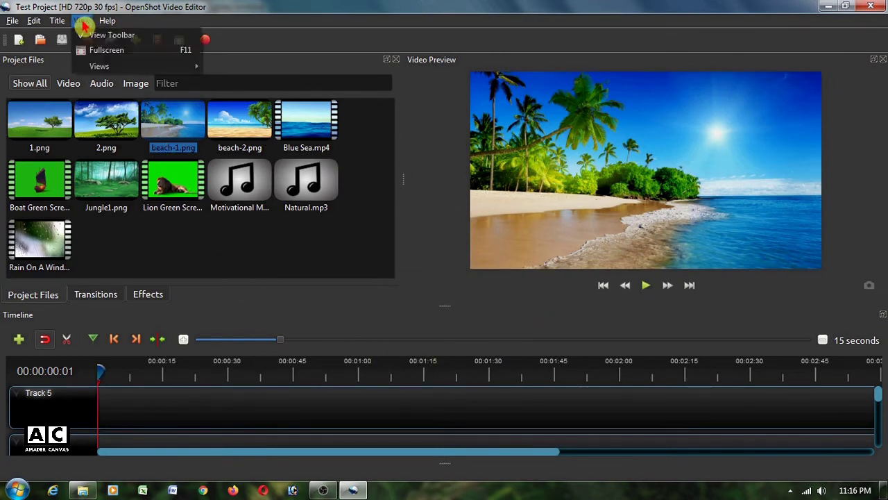
mouse_move(104, 66)
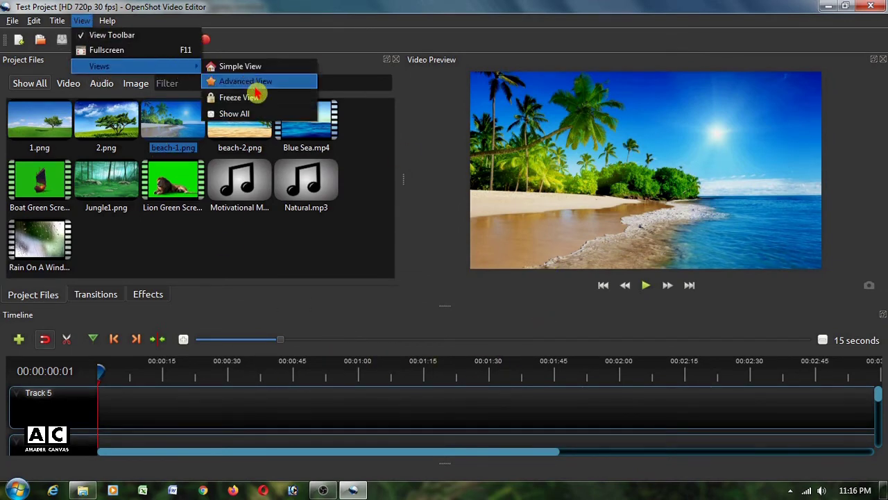
left_click(249, 82)
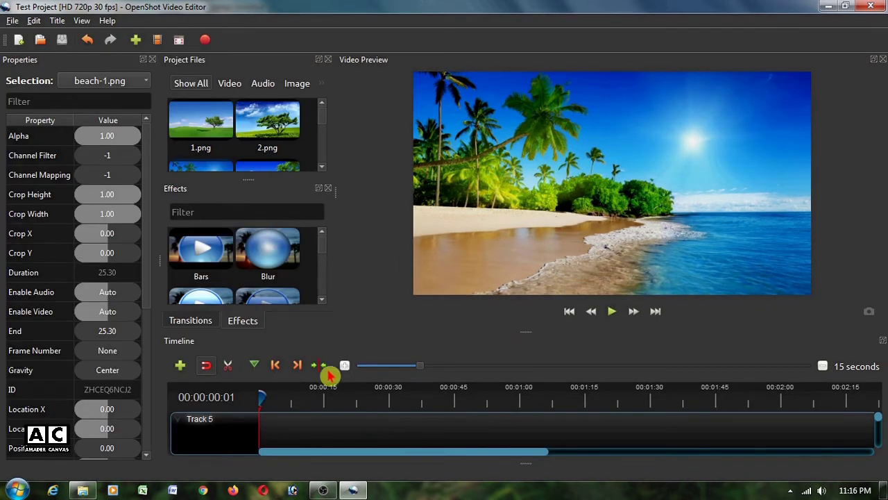
left_click(81, 21)
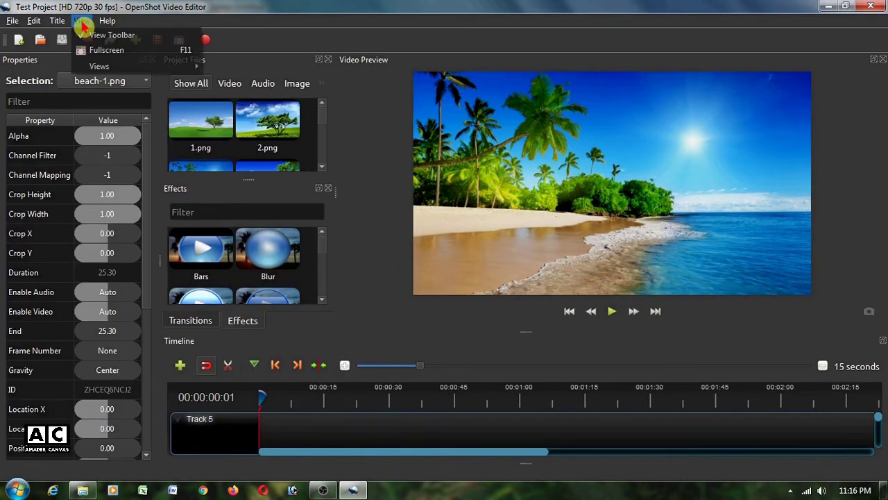
mouse_move(97, 66)
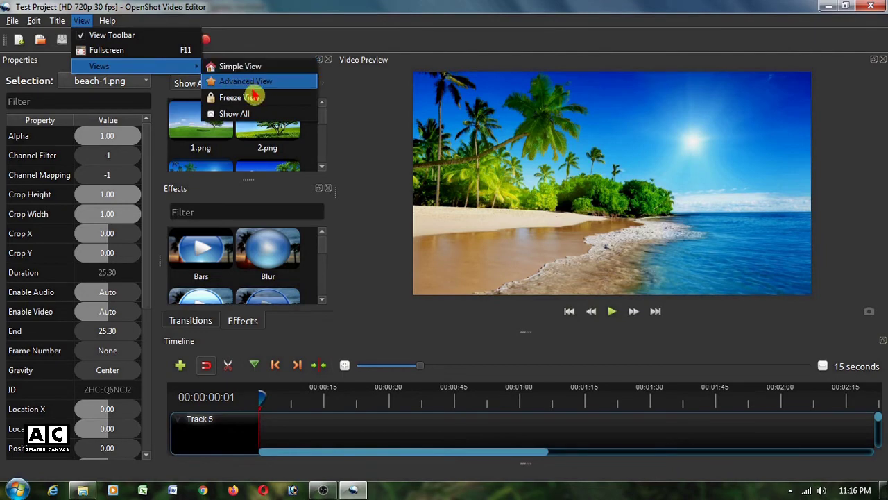
left_click(366, 90)
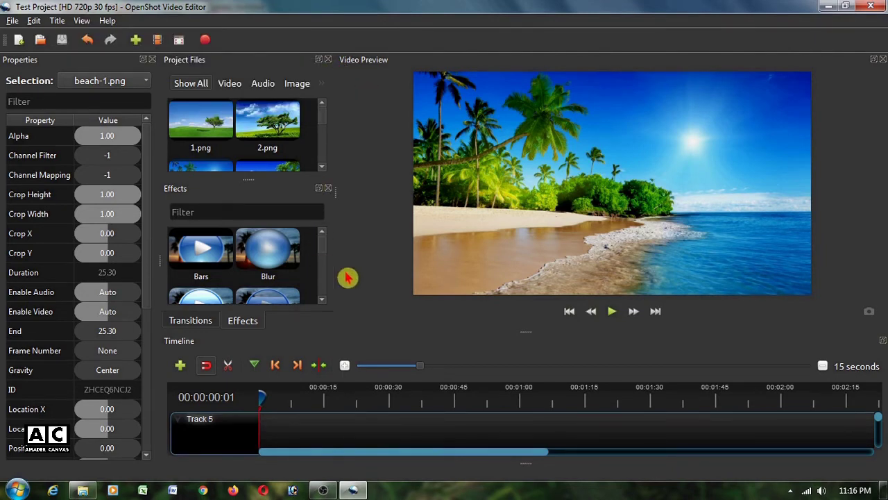
Rearrange the workspace in fullscreen by closing Properties and docking Effects above Project Files.
key("F11")
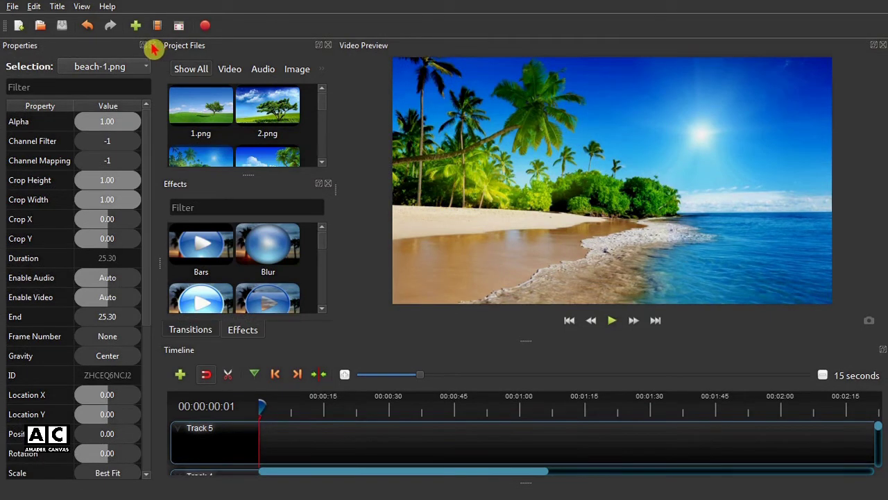
left_click(153, 46)
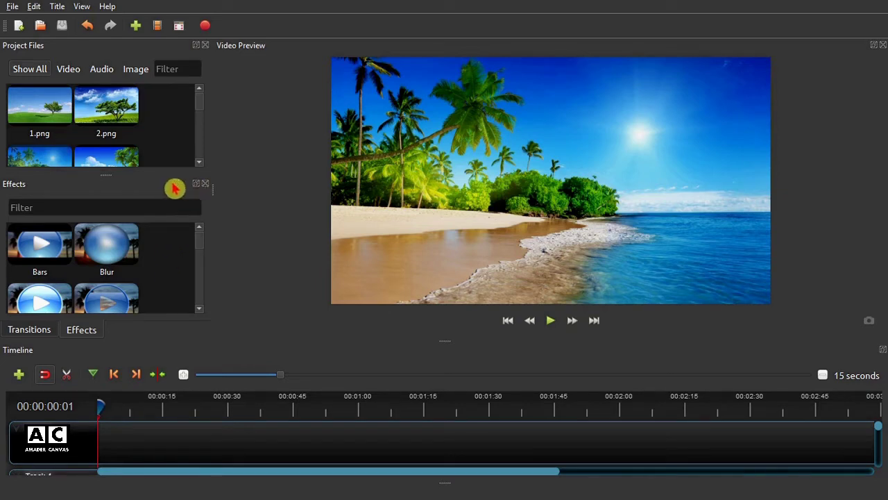
left_click_drag(198, 188, 189, 90)
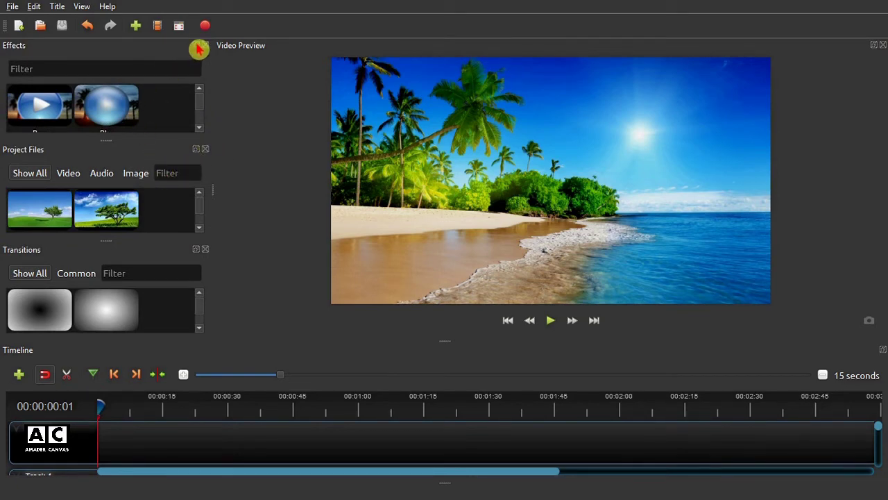
Stack the Effects, Project Files and Transitions docks as tabs of one dock, ordered Project Files, Transitions, Effects.
left_click_drag(199, 48, 175, 139)
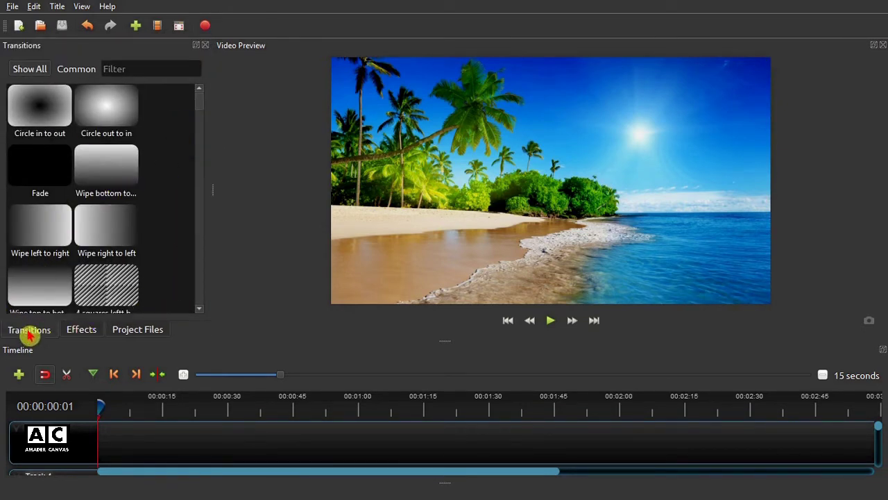
left_click_drag(133, 333, 33, 330)
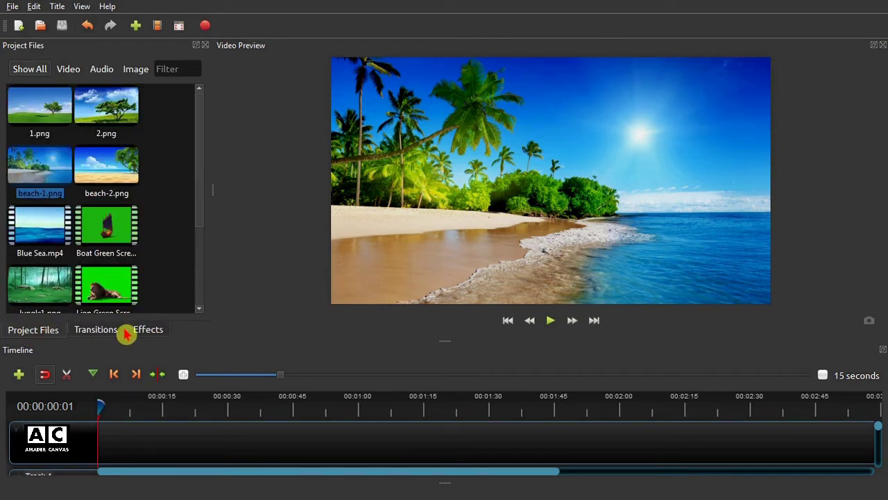
left_click(102, 330)
left_click(145, 329)
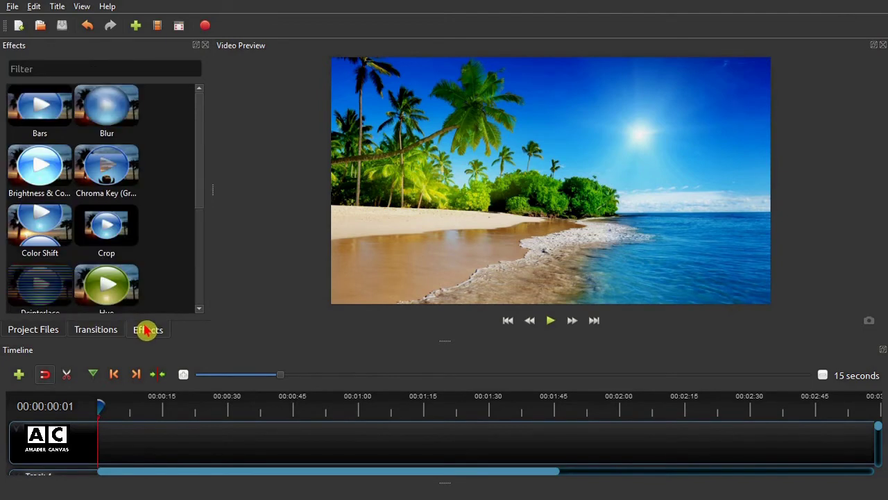
left_click(41, 330)
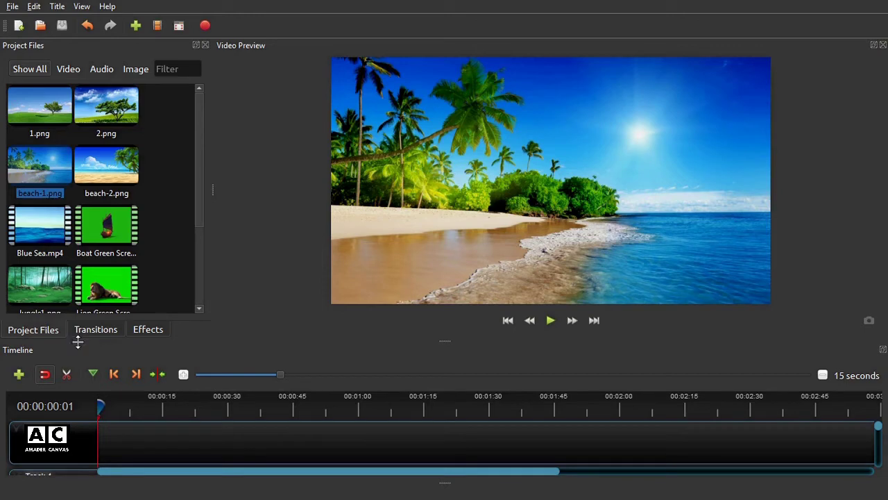
Bring Project Files to the front of the tabbed dock, widen the dock and make the timeline taller.
left_click_drag(155, 335, 97, 332)
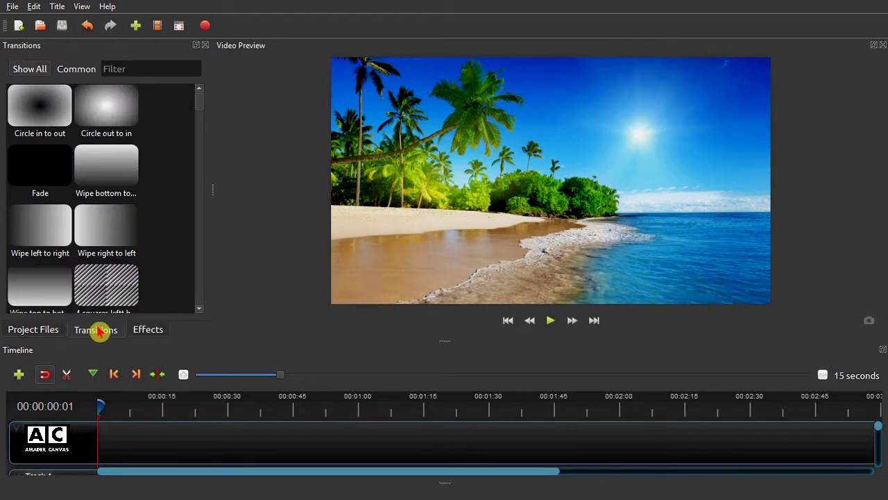
left_click(28, 337)
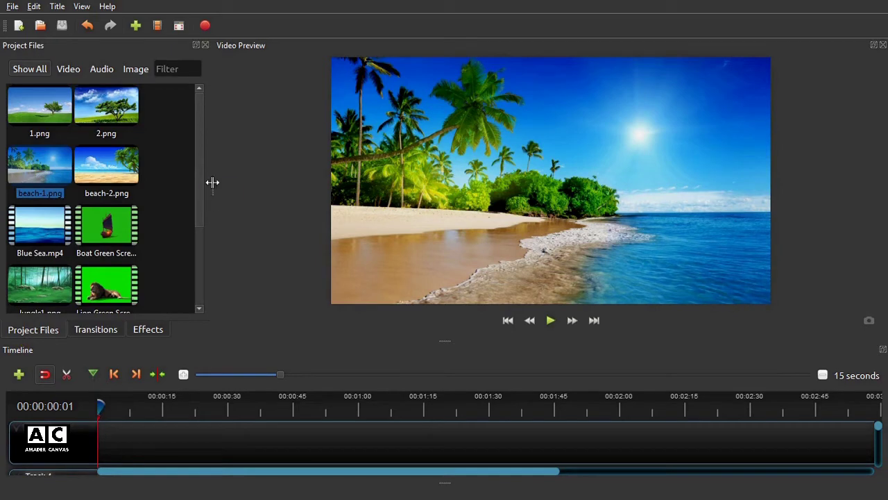
left_click_drag(214, 183, 385, 183)
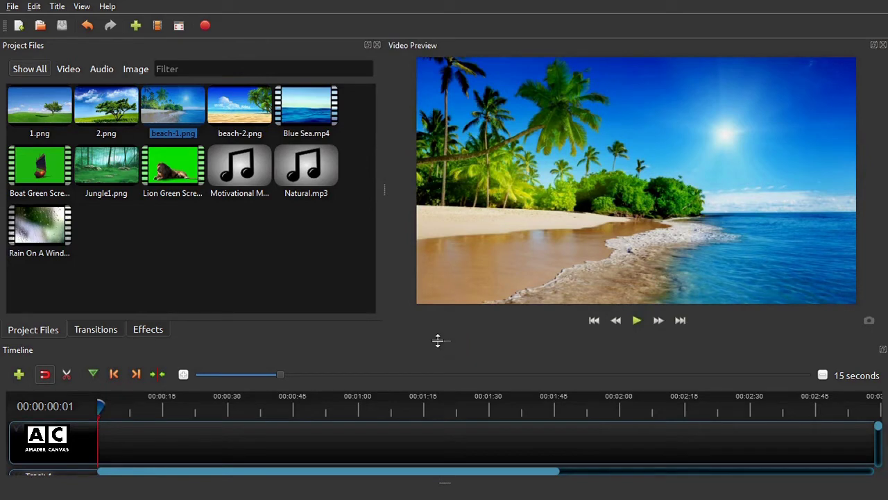
left_click_drag(438, 339, 458, 257)
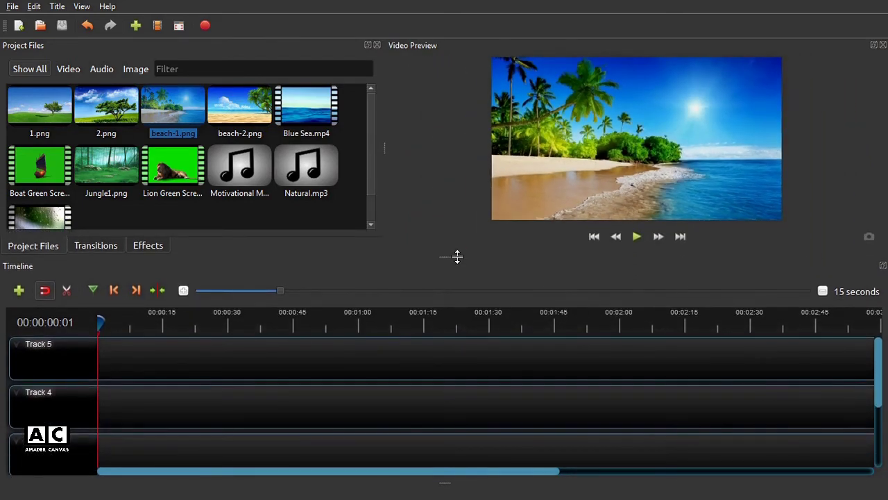
Delete the beach-1.png clip from Track 2 on the timeline.
scroll(390, 395, "down", 3)
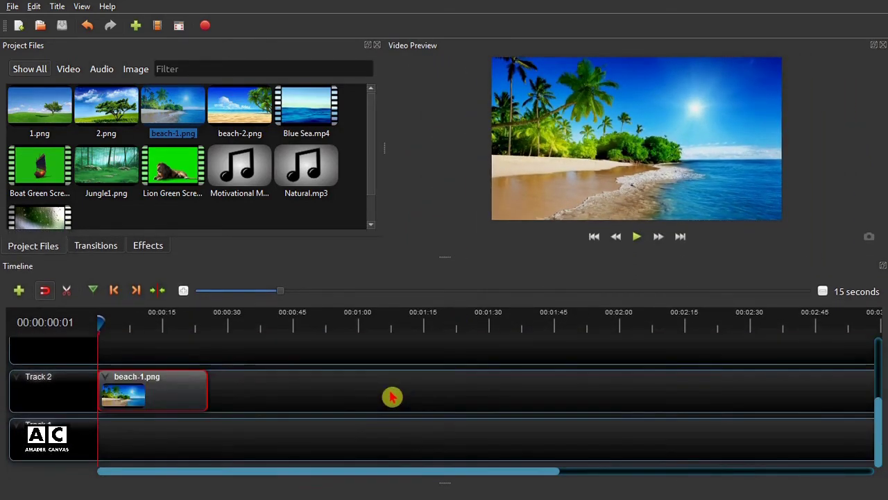
key("Delete")
left_click(189, 398)
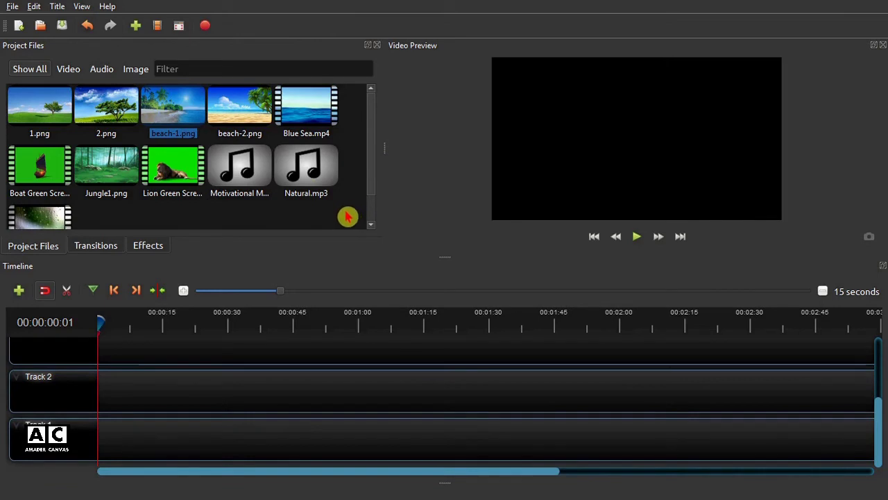
Select all the project files and open the Add To Timeline dialog for them.
left_click_drag(347, 219, 10, 101)
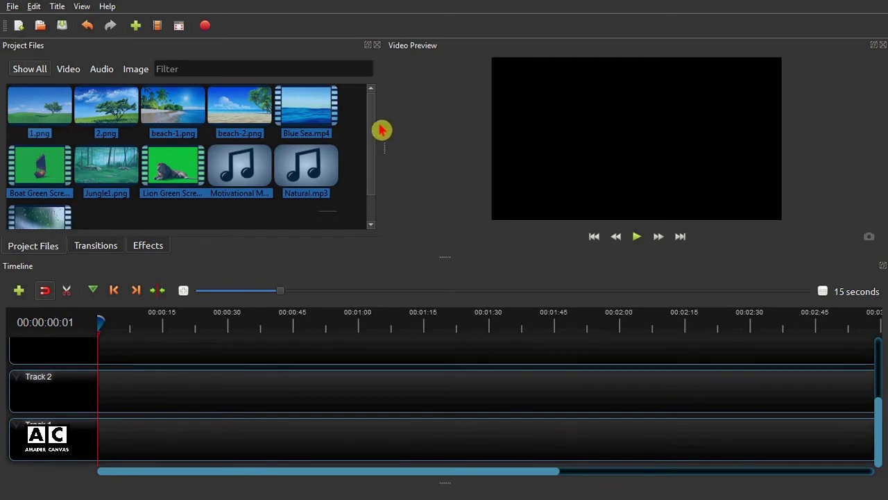
scroll(377, 144, "down", 1)
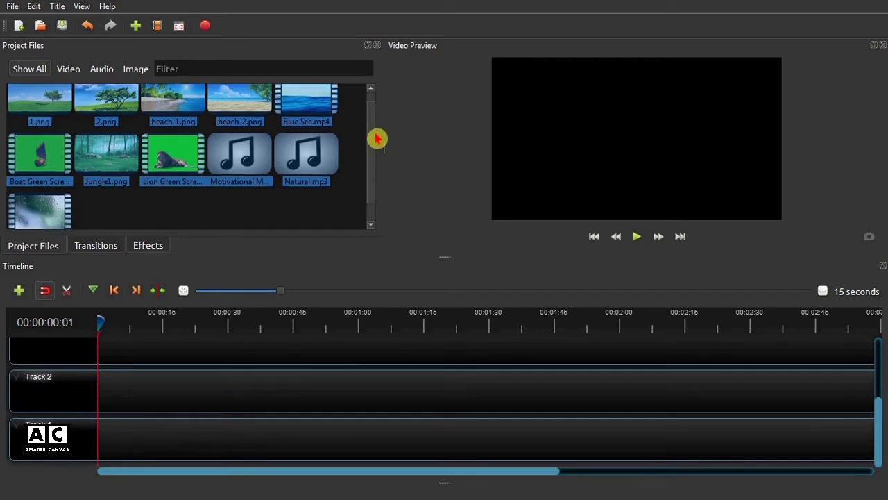
scroll(377, 167, "up", 1)
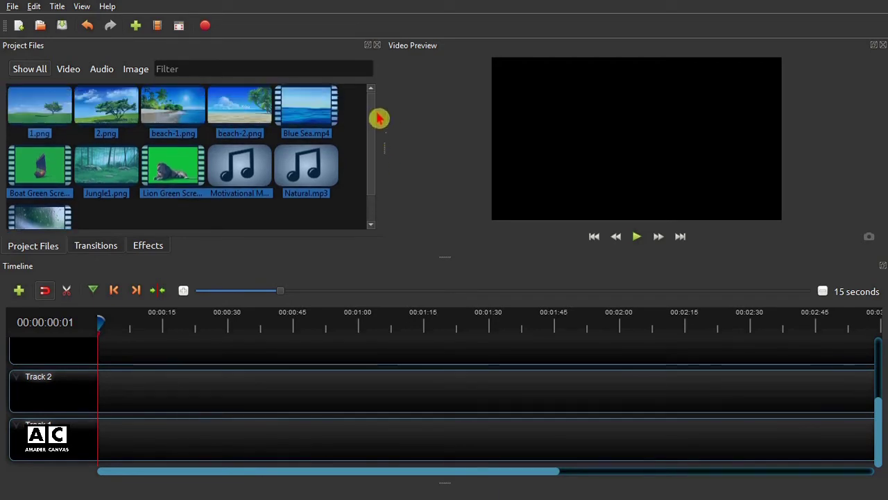
right_click(178, 167)
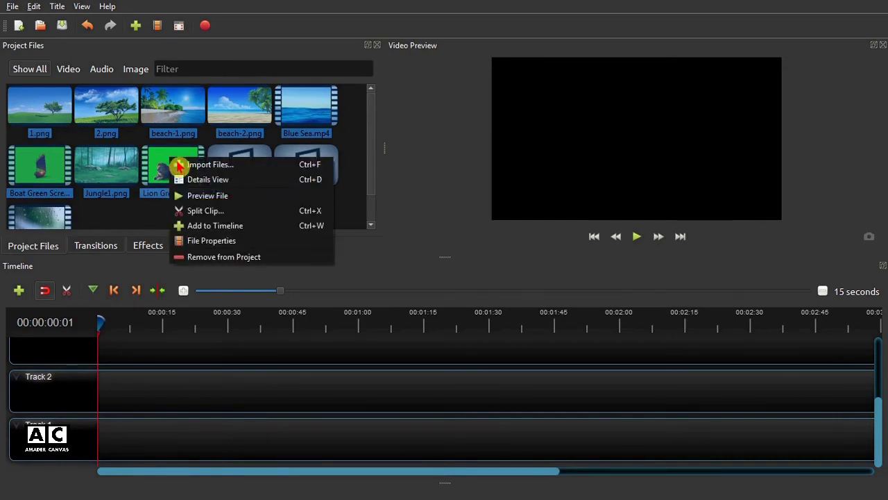
left_click(266, 232)
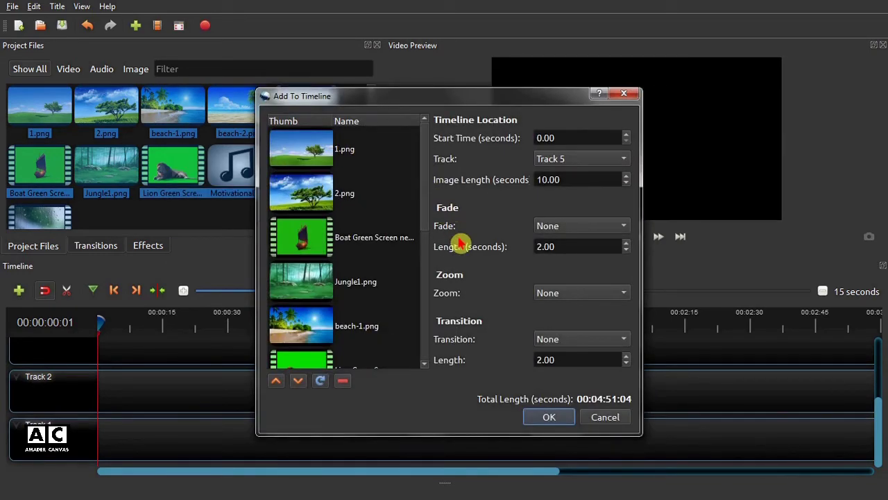
Move 1.png four places down in the file order so it follows beach-1.png.
left_click(309, 156)
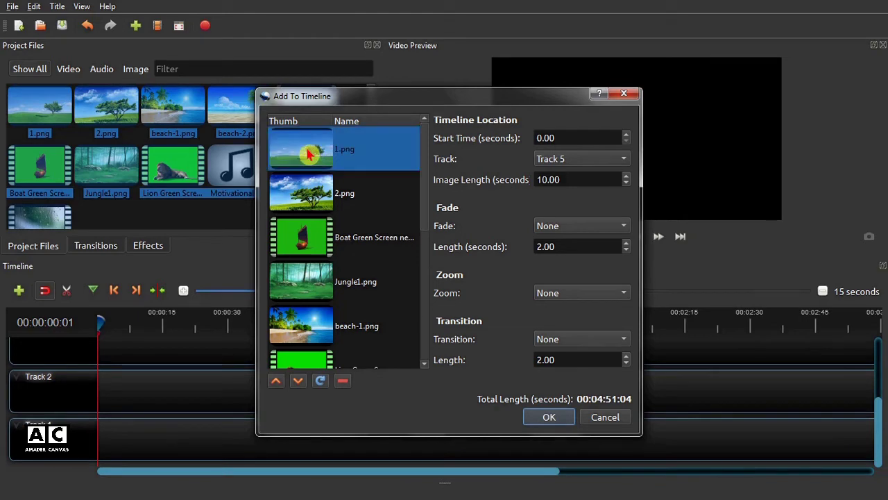
left_click(300, 385)
left_click(298, 381)
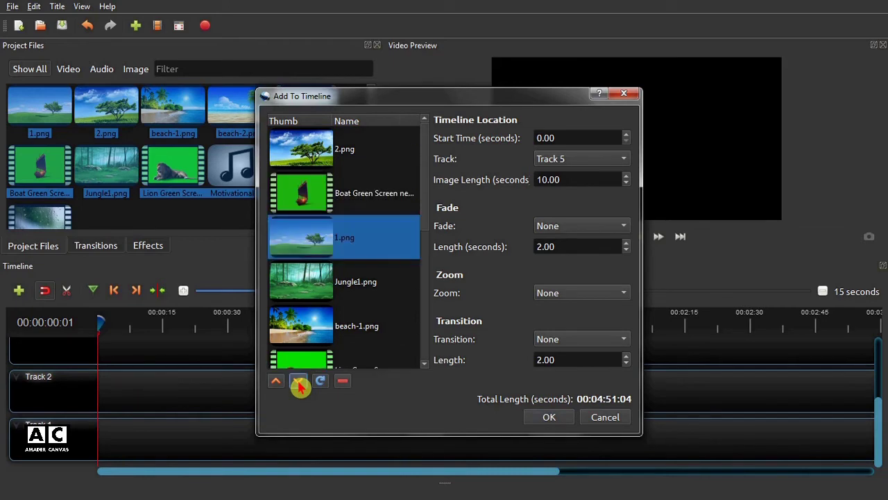
left_click(299, 381)
left_click(298, 382)
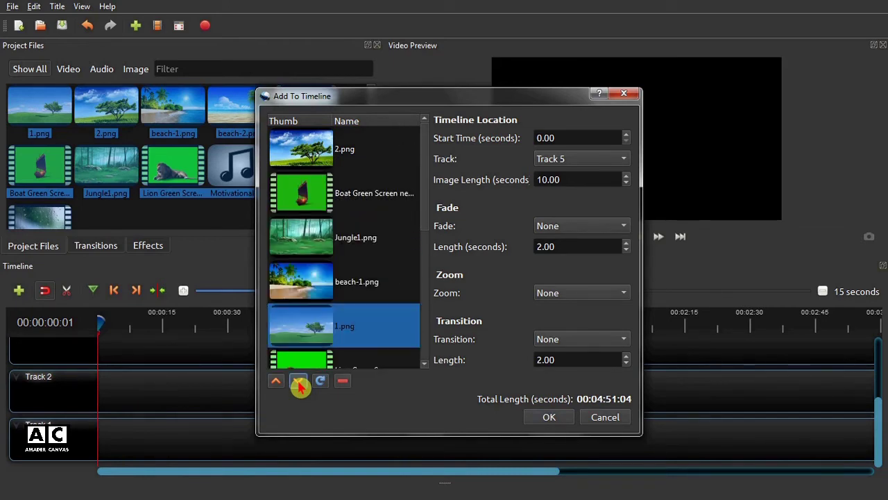
Move the Motivational Music file below Blue Sea.mp4 in the file order and review the list.
scroll(361, 267, "down", 3)
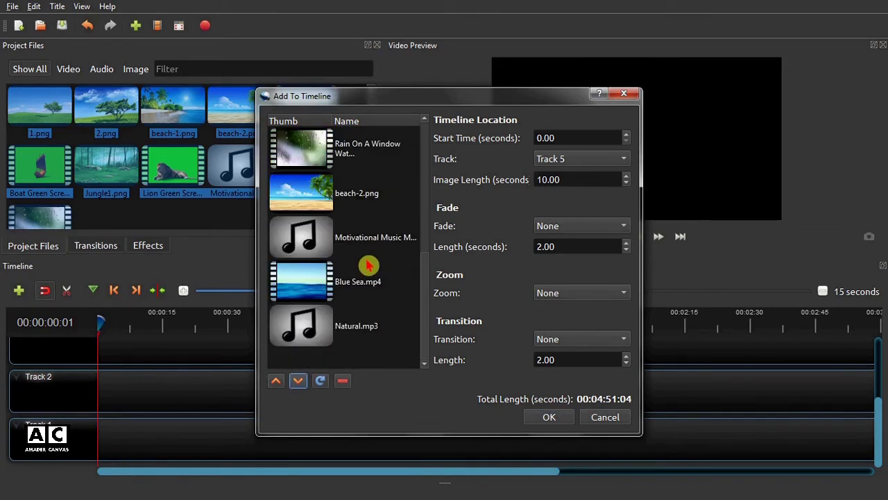
left_click(361, 238)
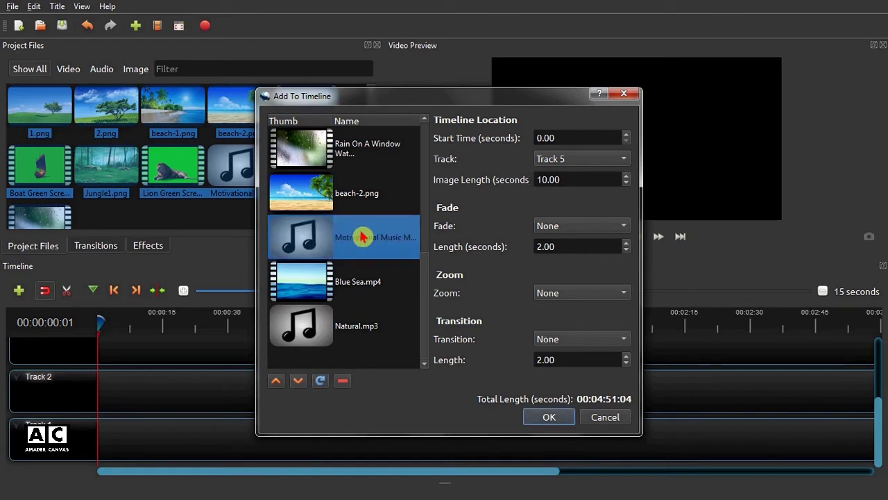
left_click(300, 383)
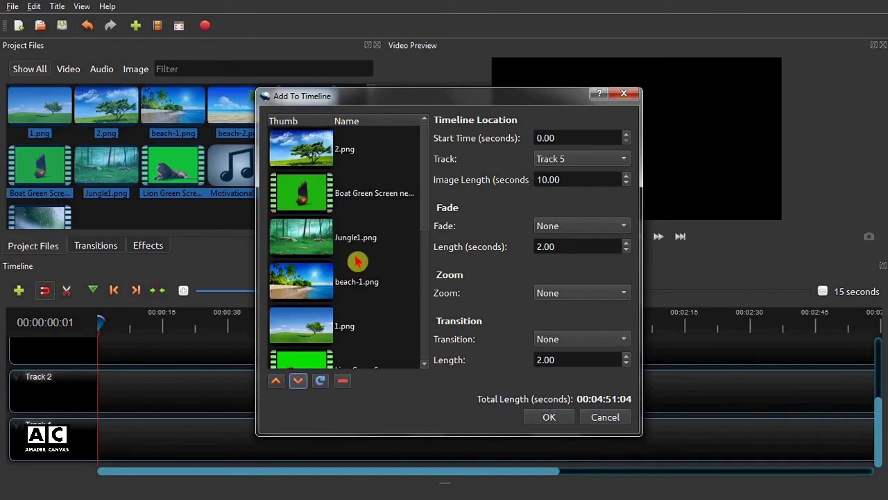
scroll(357, 260, "down", 3)
scroll(333, 306, "up", 3)
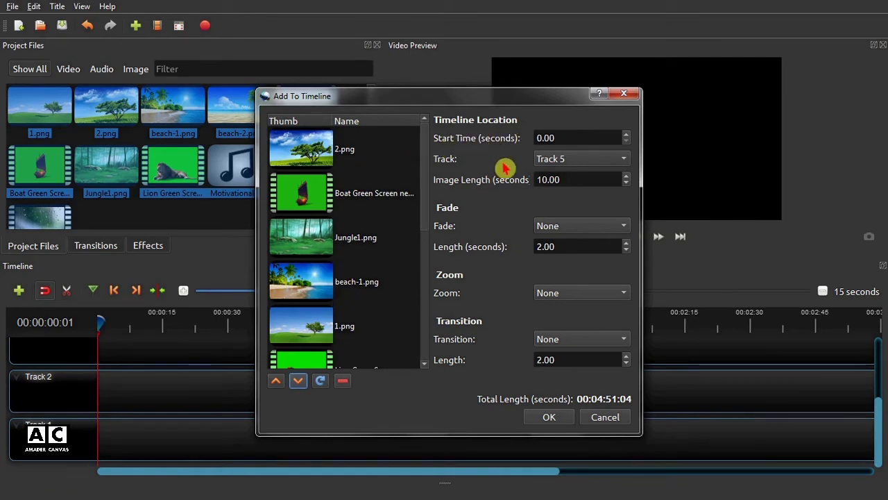
Examine the available track, image length, fade, zoom and transition options for adding the files, leaving them all as they are.
left_click(627, 162)
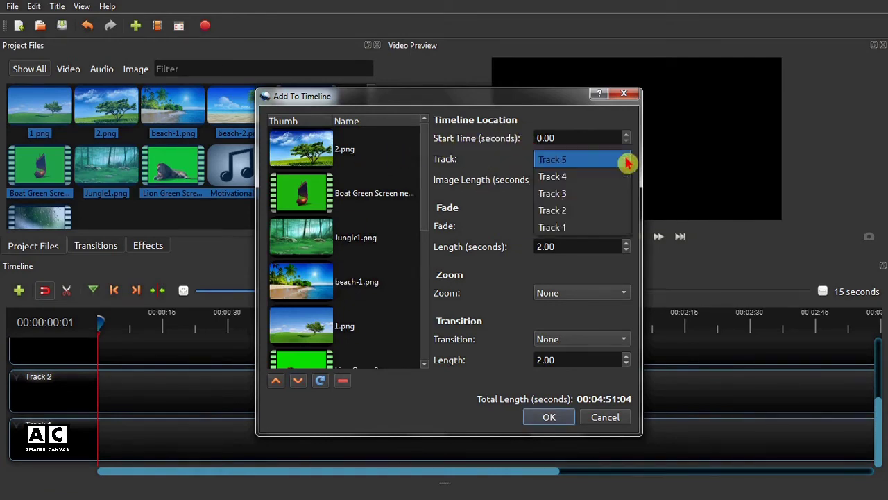
left_click(501, 160)
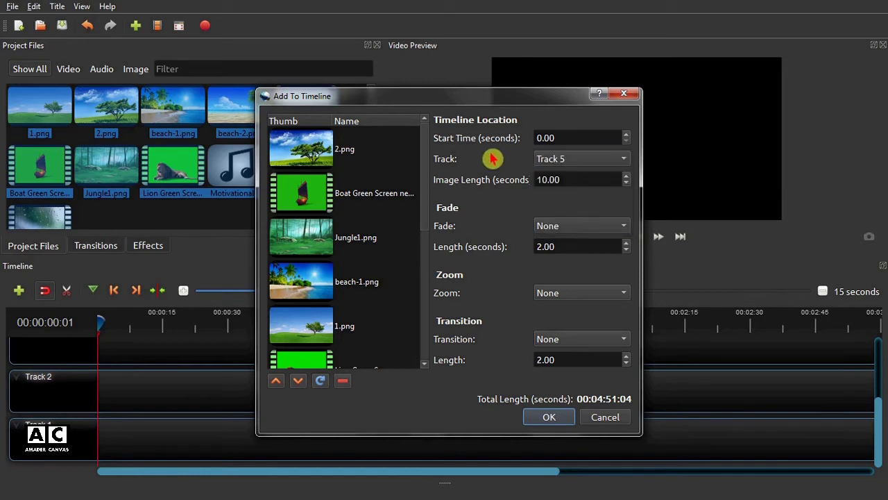
double_click(567, 179)
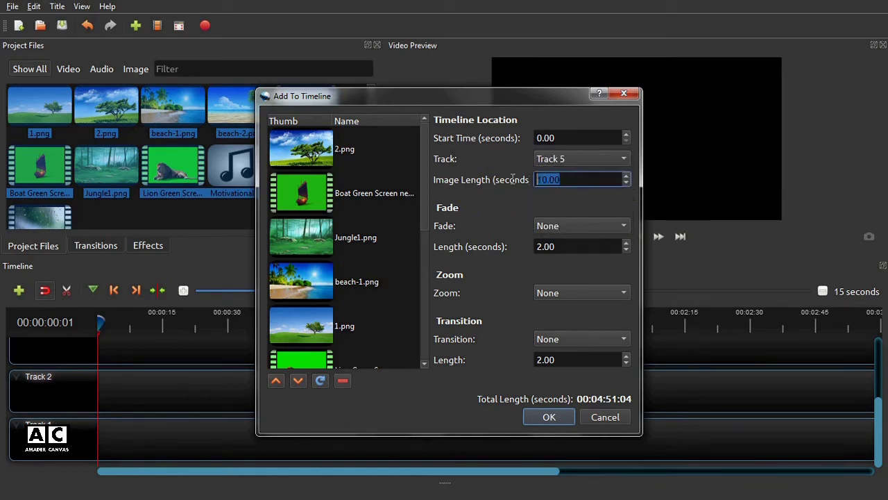
left_click(591, 229)
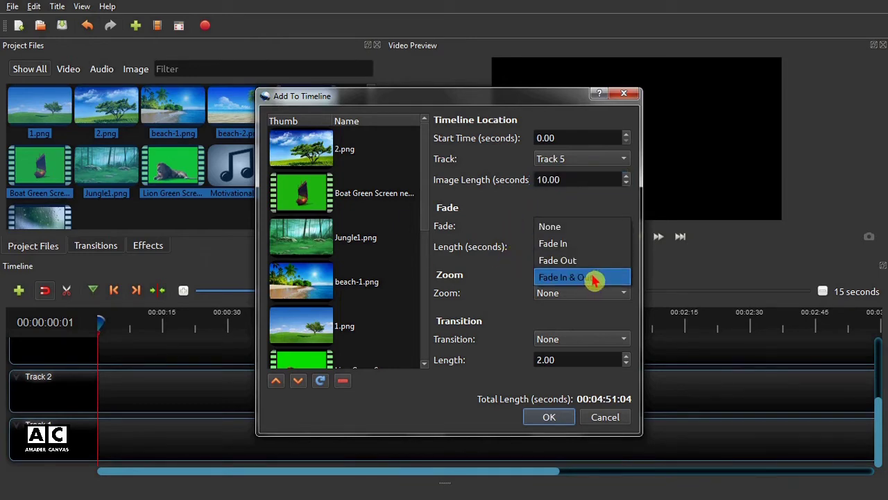
left_click(517, 220)
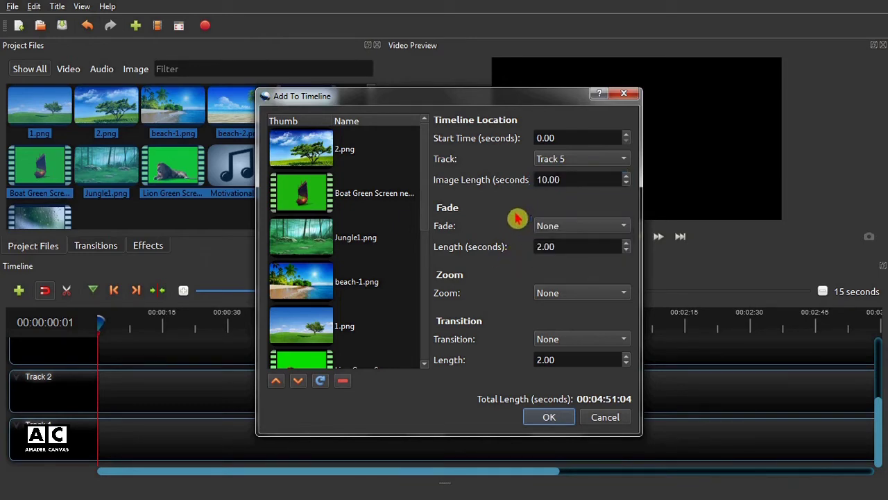
left_click(603, 293)
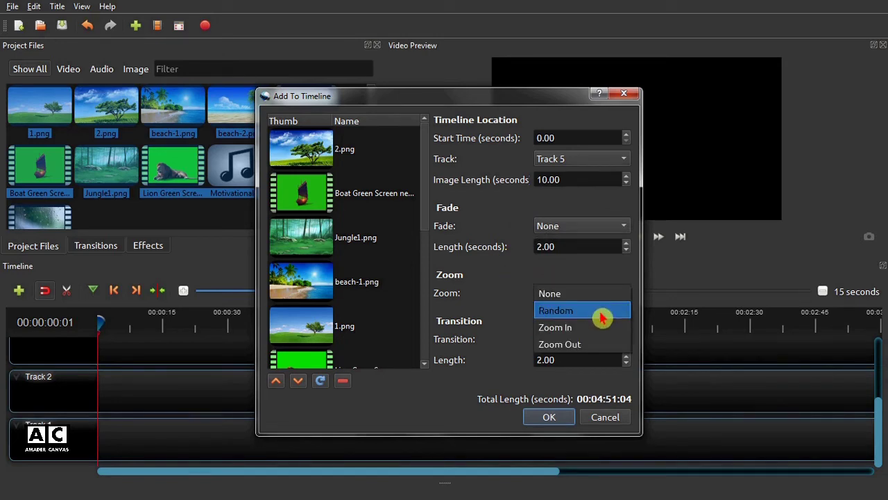
left_click(531, 274)
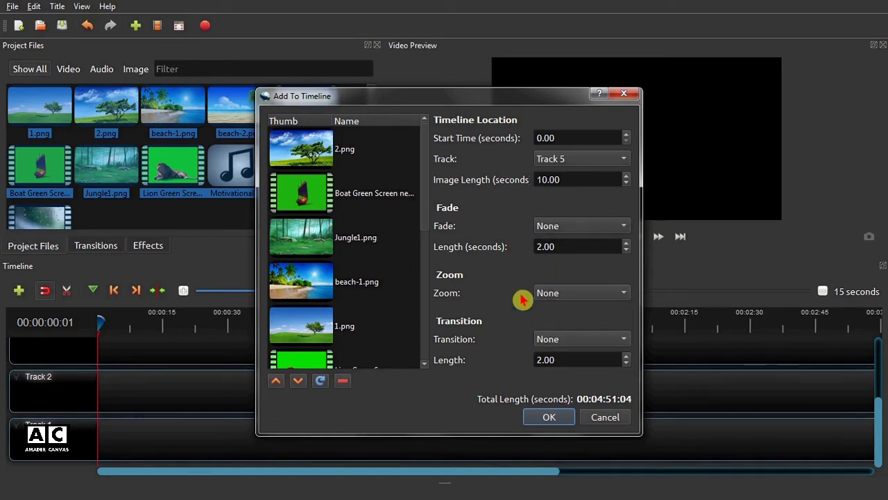
left_click(607, 340)
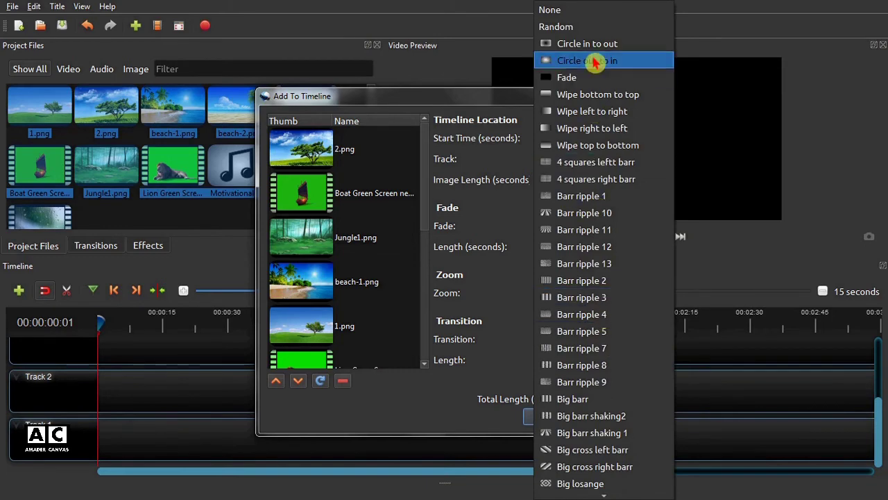
left_click(513, 311)
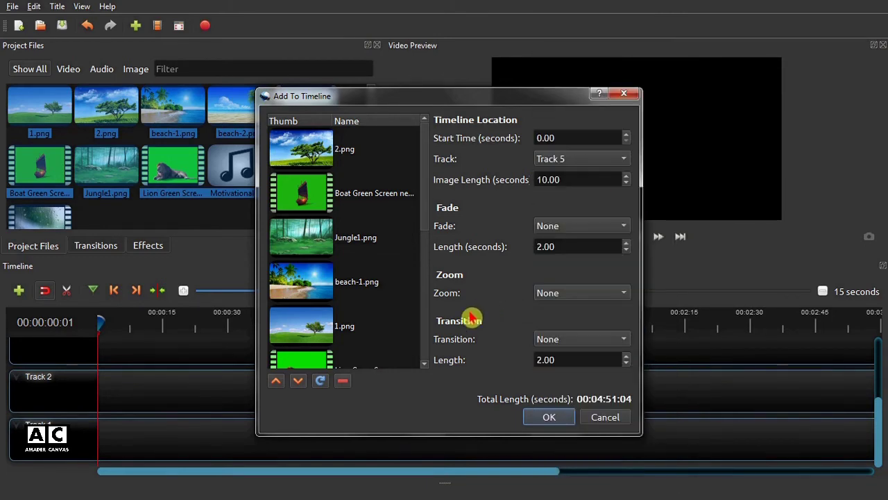
Add the listed files to Track 5 and shift all its clips together to start about 5 seconds later.
left_click(549, 419)
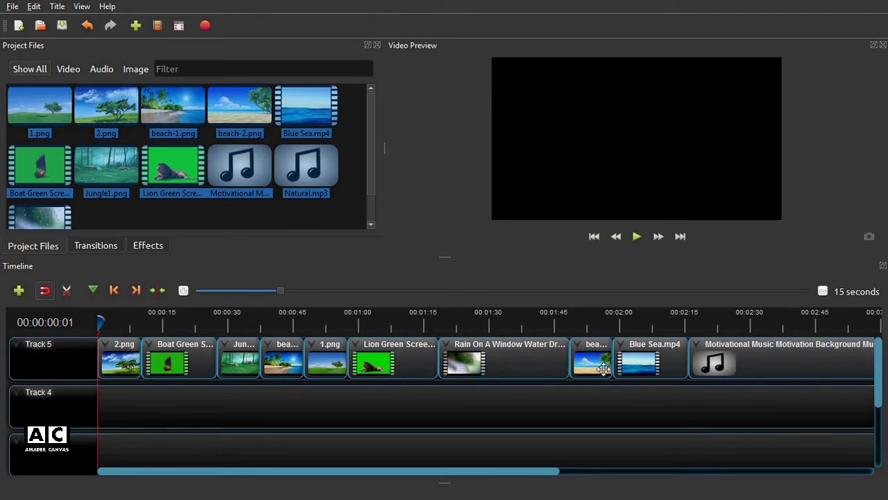
left_click(823, 291)
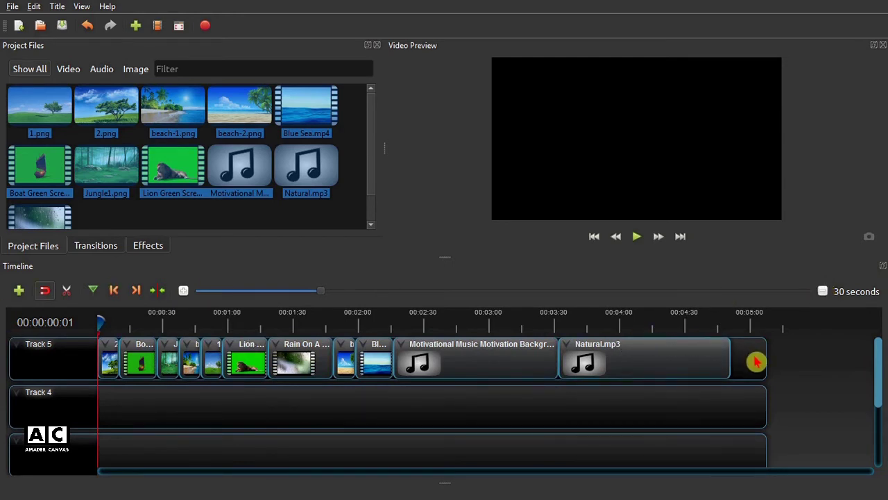
left_click_drag(755, 364, 103, 364)
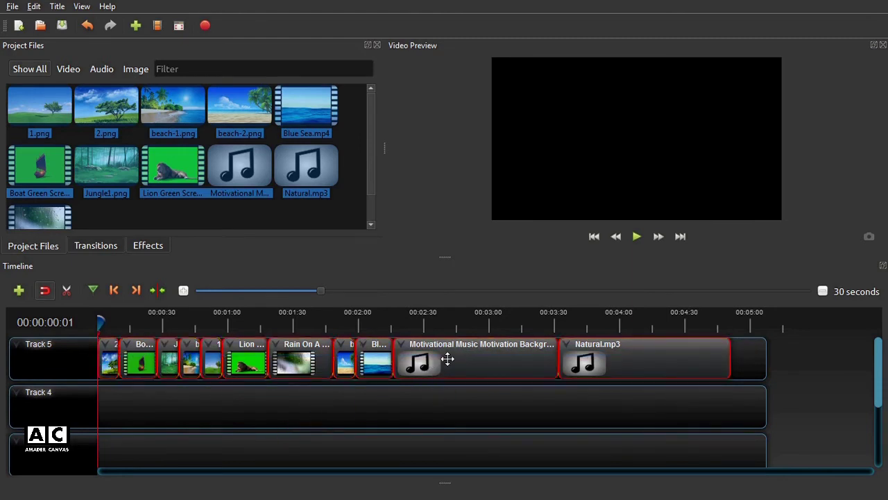
mouse_move(448, 359)
left_mouse_down()
mouse_move(511, 360)
mouse_move(472, 361)
mouse_move(474, 484)
mouse_move(469, 372)
mouse_move(461, 354)
mouse_move(470, 357)
mouse_move(470, 343)
mouse_move(458, 377)
mouse_move(458, 367)
left_mouse_up()
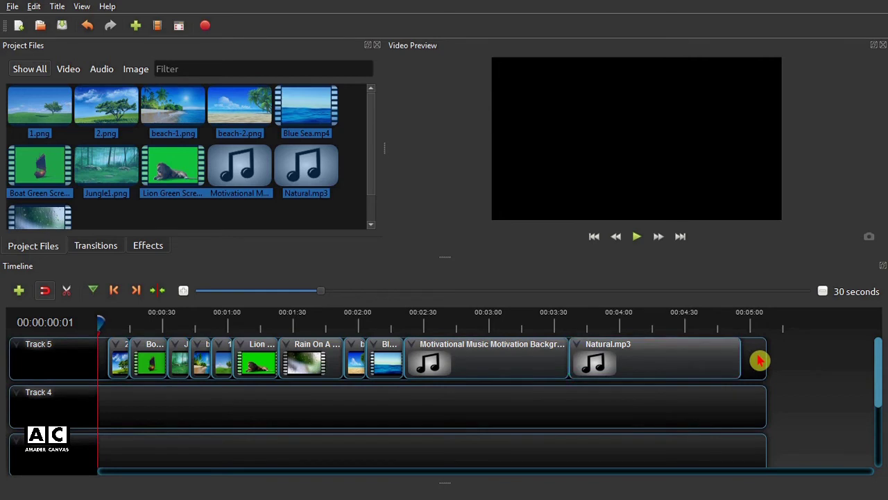
Select all the clips on Track 5 together and remove them from the timeline.
left_click_drag(760, 360, 107, 374)
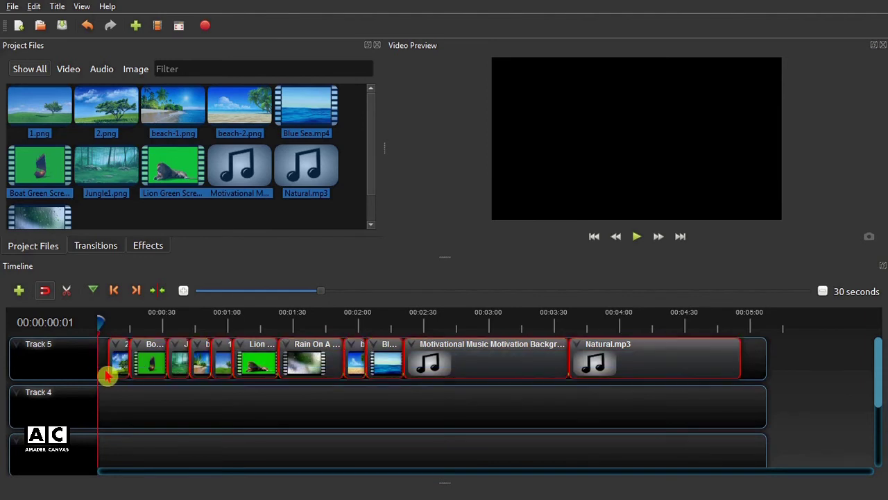
right_click(478, 363)
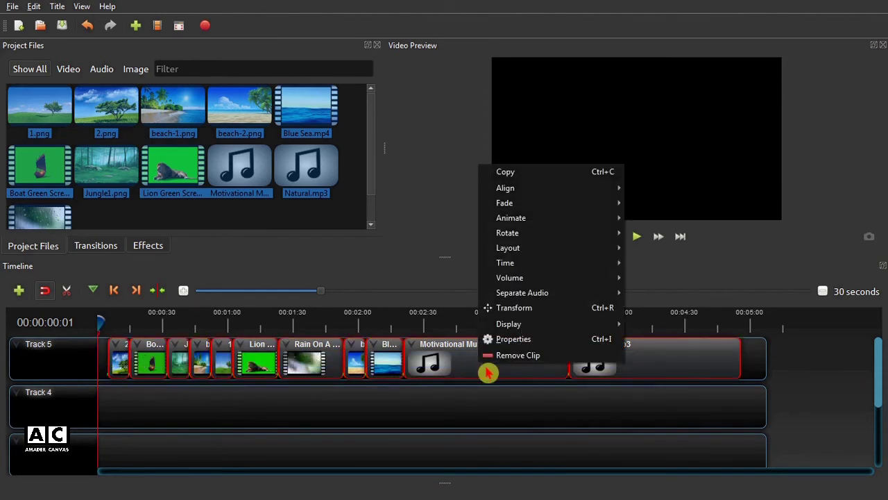
left_click(512, 357)
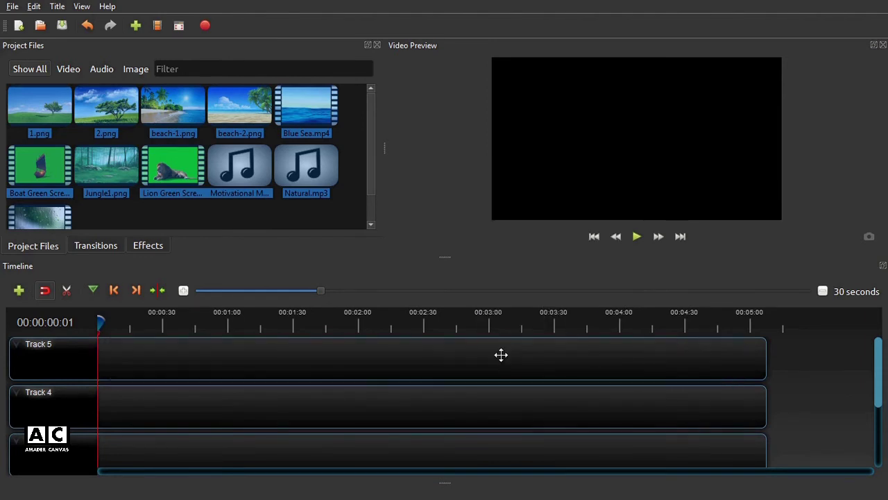
Add beach-1.png at the start of Track 5 and beach-2.png on the same track at about 32 seconds.
left_click(181, 116)
left_click_drag(181, 111, 122, 356)
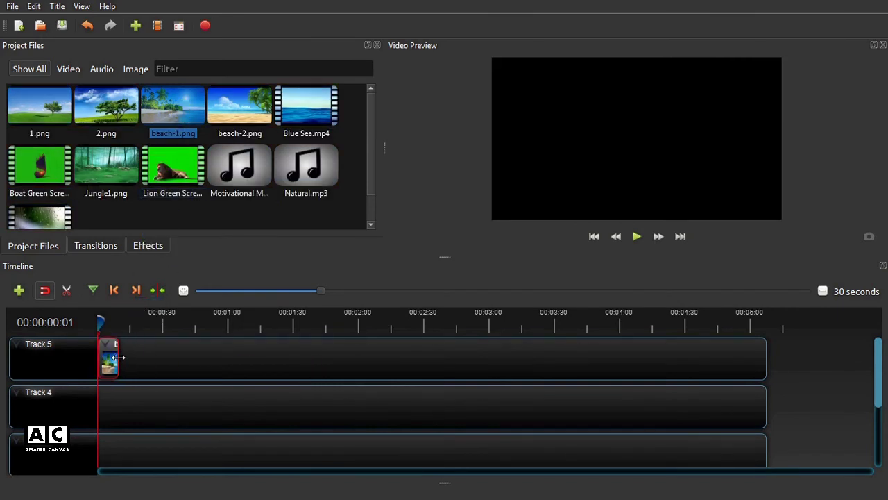
left_click_drag(251, 108, 179, 356)
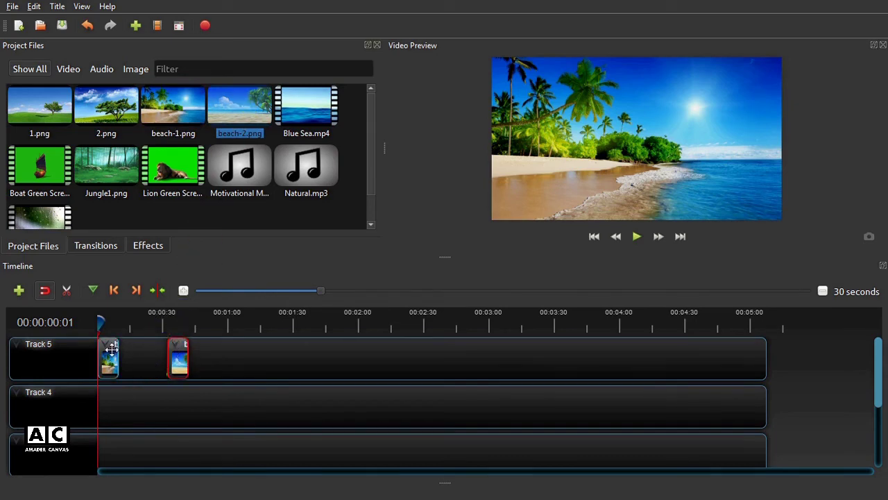
Stretch the beach-1.png and beach-2.png clips to about 21 seconds each, and move beach-2.png to start at about 1:05.
scroll(185, 290, "up", 2)
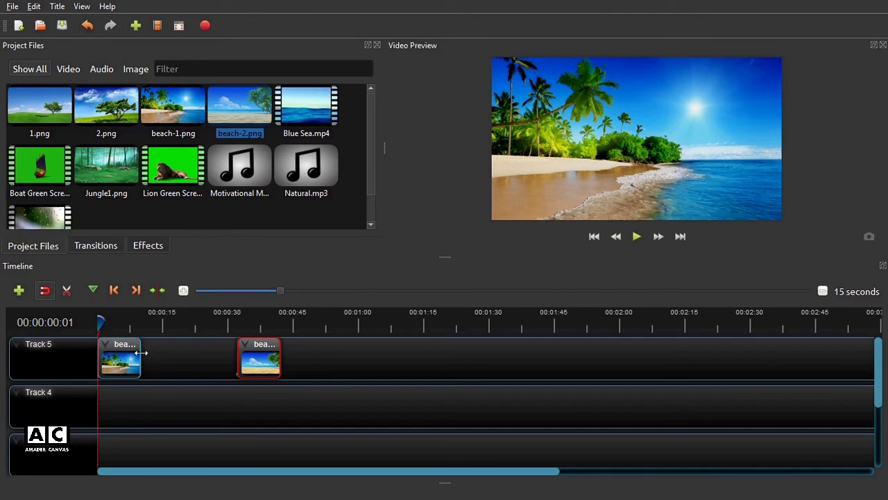
left_click_drag(144, 352, 188, 353)
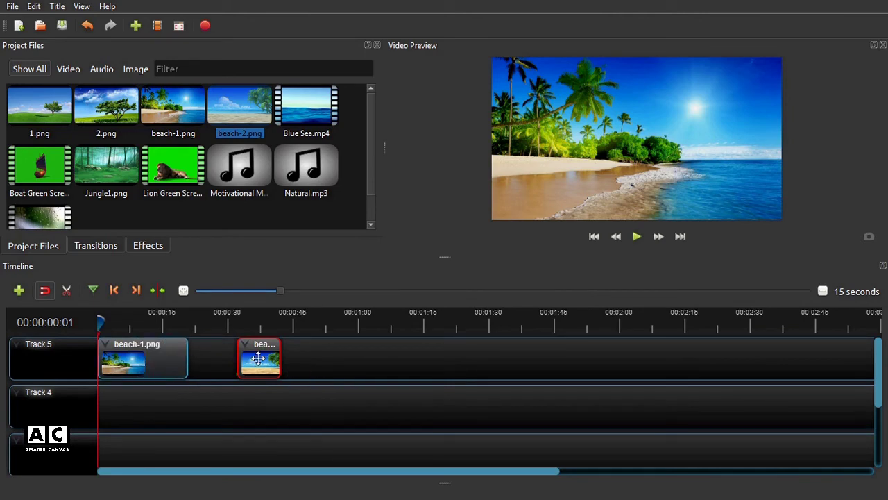
left_click_drag(259, 356, 280, 363)
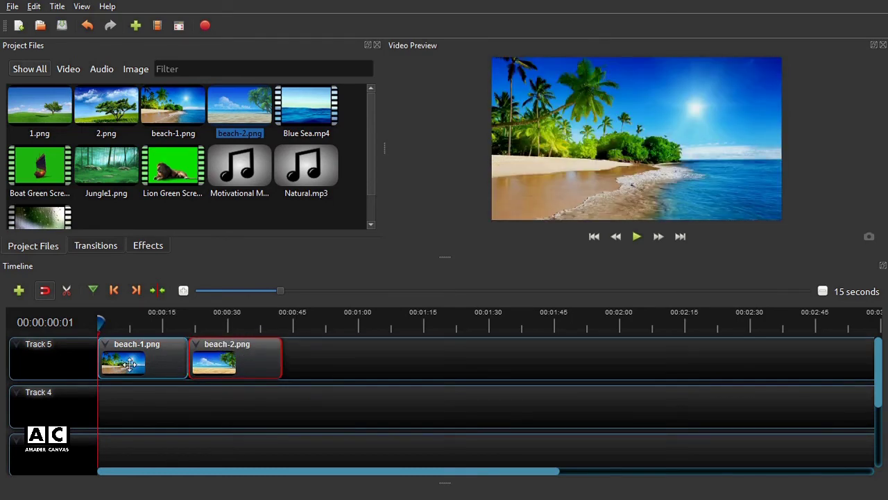
left_click_drag(256, 361, 447, 361)
Copy the beach-1.png clip, move the playhead to about 29 seconds, and paste the copy on Track 5 at about 31 seconds.
right_click(170, 363)
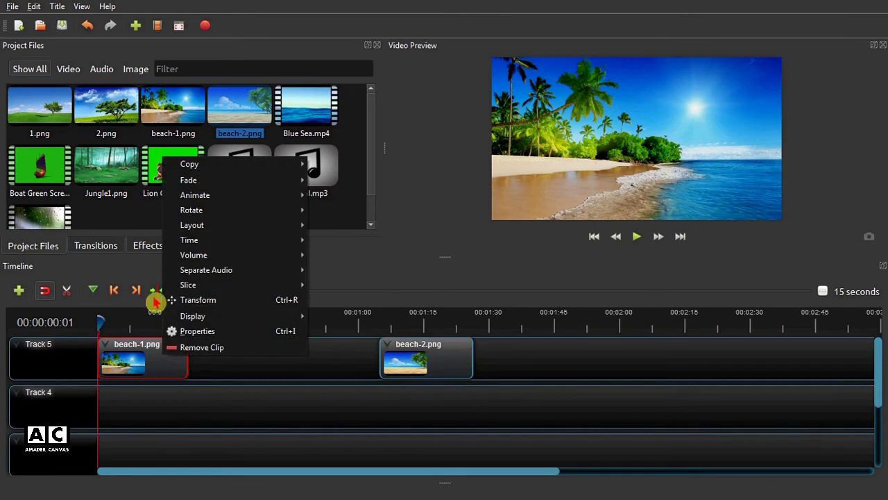
mouse_move(204, 172)
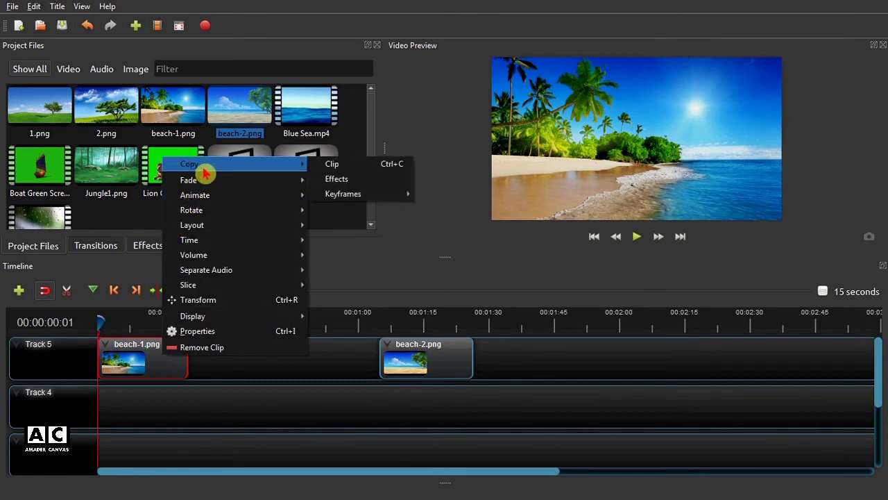
left_click(367, 169)
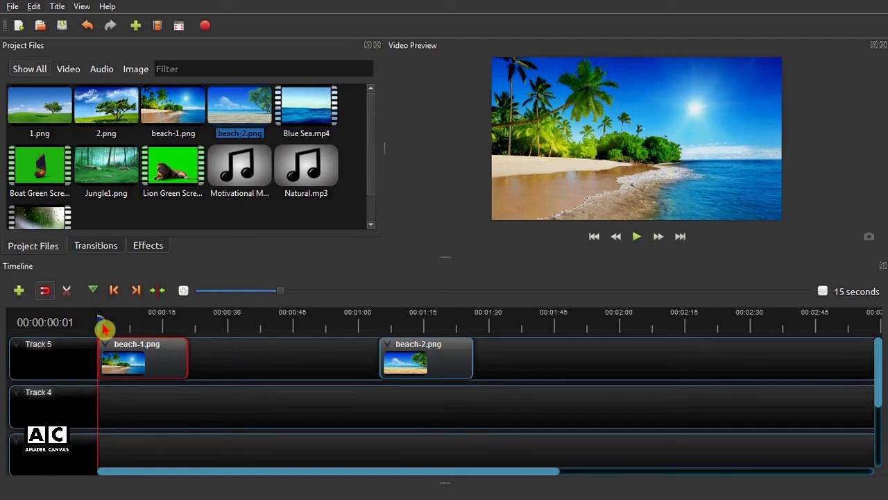
left_click_drag(97, 321, 224, 321)
right_click(236, 353)
left_click(258, 354)
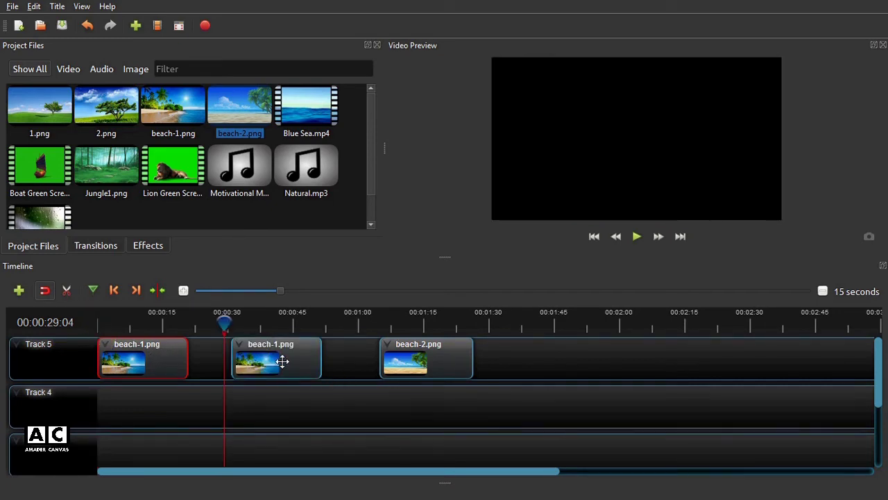
Paste two more copies of beach-1.png after beach-2.png on Track 5, at about 1:39 and 2:09.
left_click(536, 363)
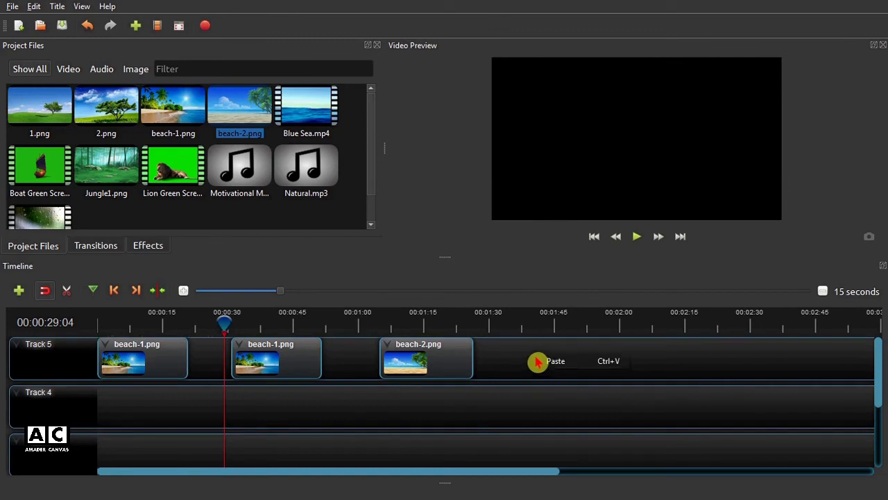
left_click(548, 362)
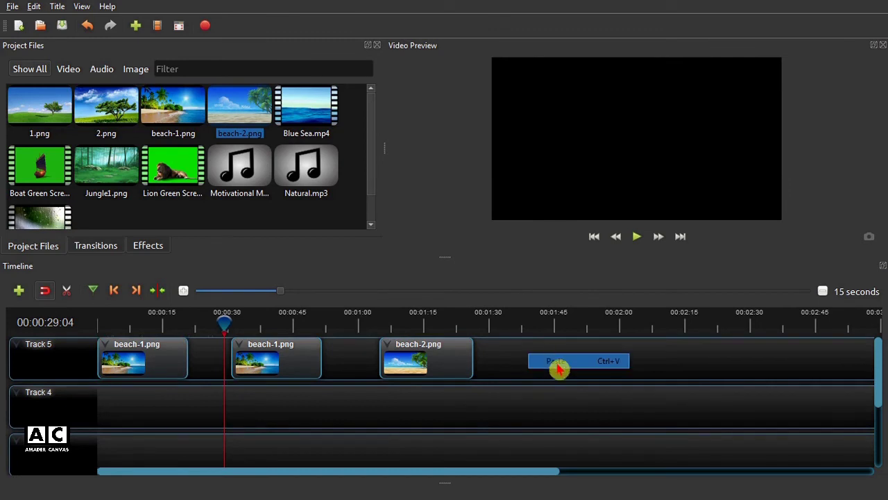
right_click(669, 354)
left_click(686, 355)
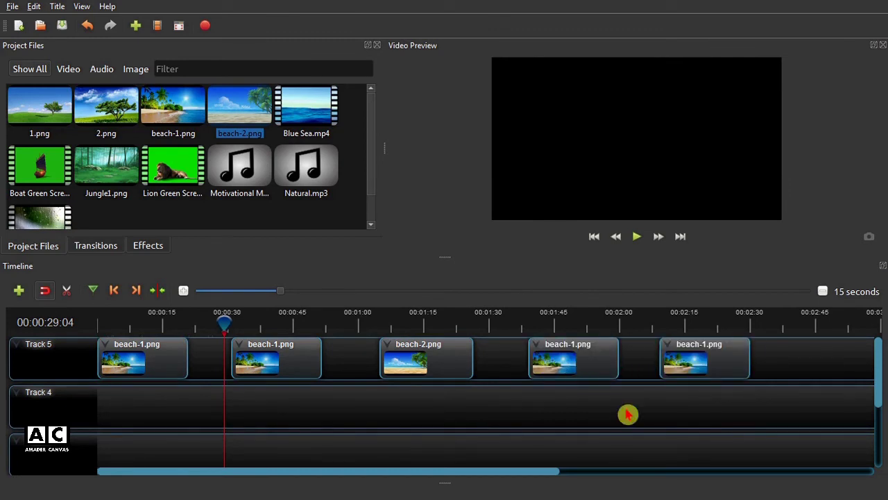
Remove beach-2.png and the three pasted copies from Track 5, keeping only the original beach-1.png clip.
left_click_drag(786, 351, 220, 381)
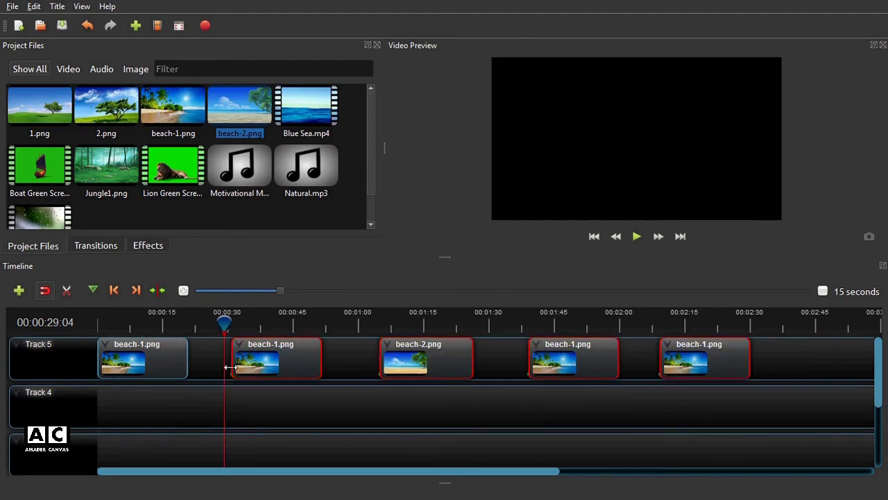
right_click(282, 354)
left_click(312, 345)
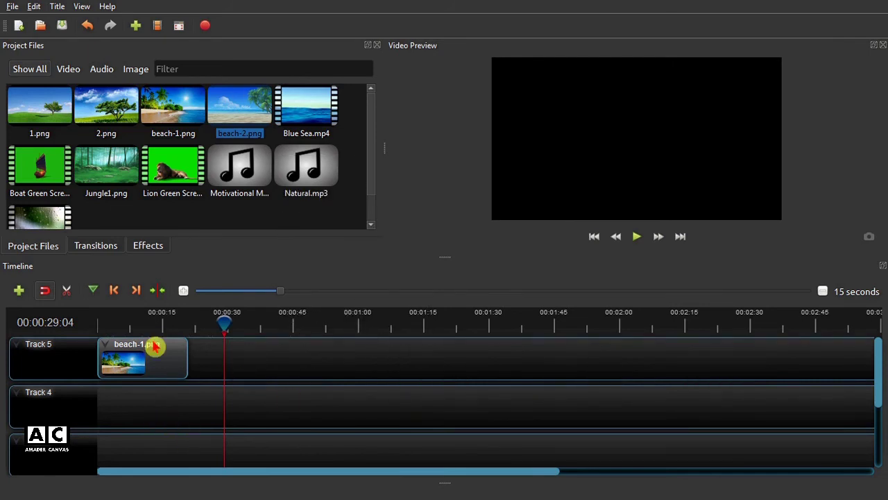
Apply the Zoom In (75% to 100%) animation to the start of the beach-1.png clip and play it to check.
left_click(136, 357)
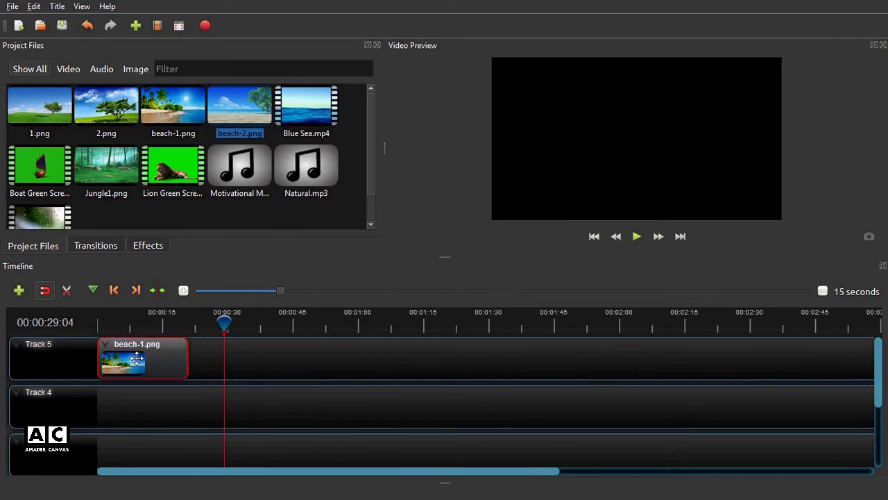
right_click(146, 369)
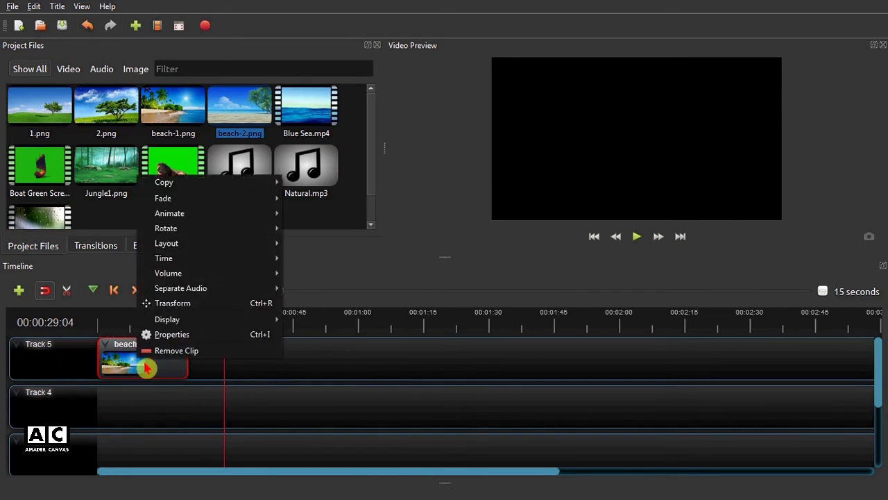
mouse_move(192, 217)
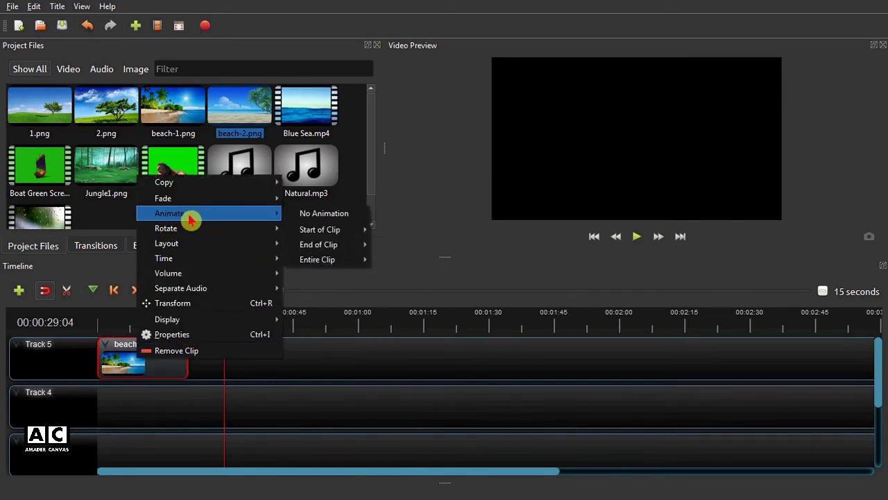
mouse_move(354, 235)
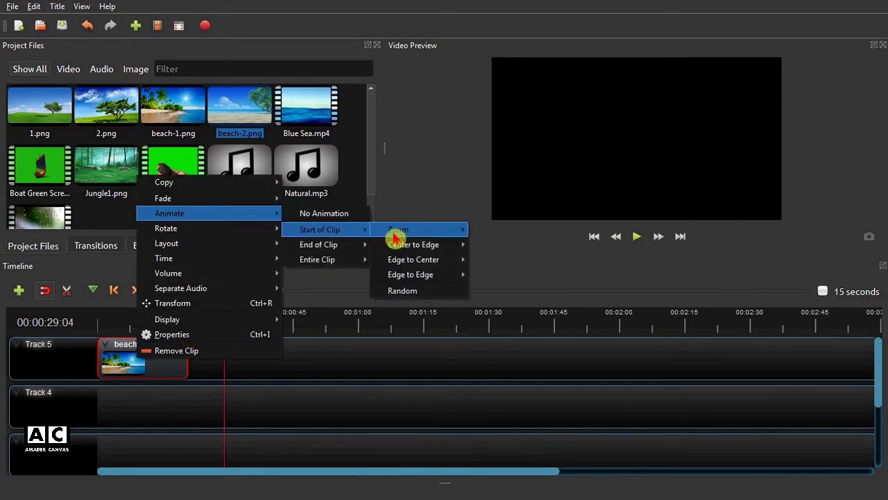
mouse_move(404, 234)
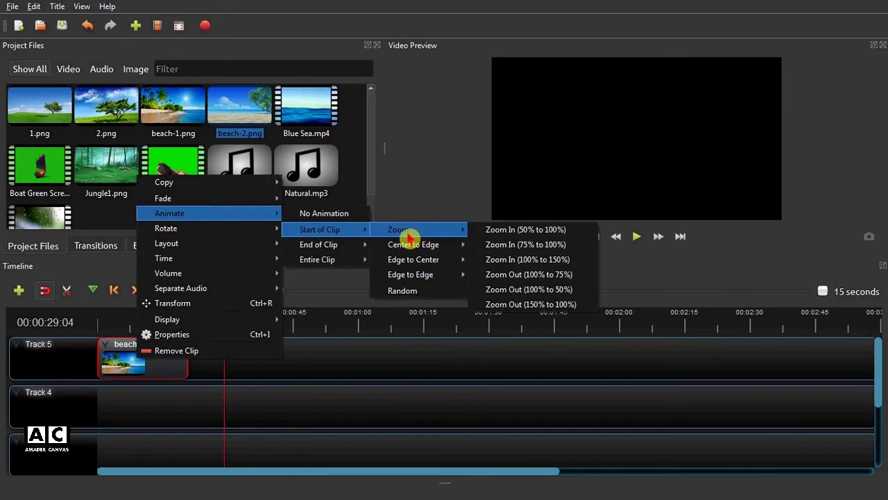
left_click(534, 245)
left_click(637, 242)
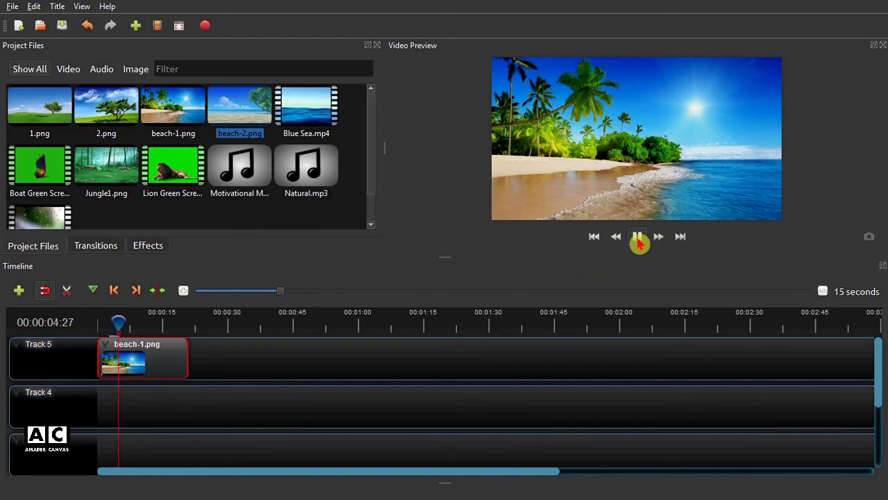
left_click(637, 238)
Apply the Zoom In (100% to 150%) animation to the end of the beach-1.png clip.
right_click(145, 357)
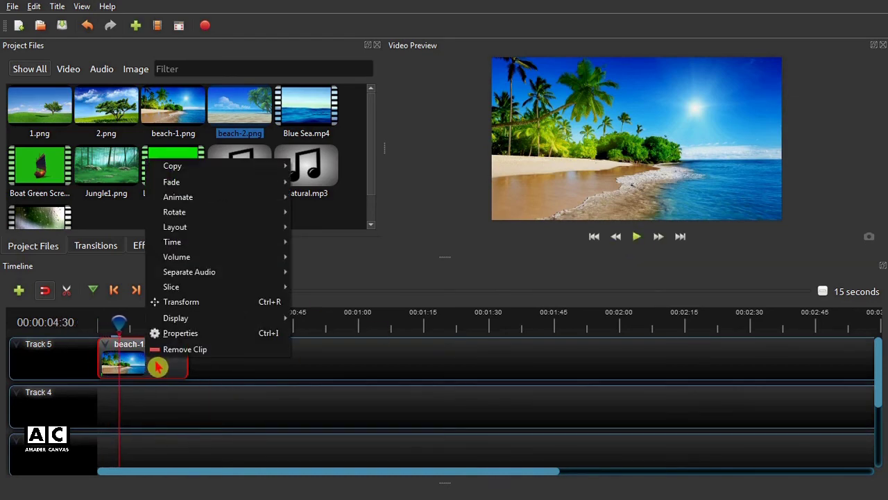
mouse_move(182, 202)
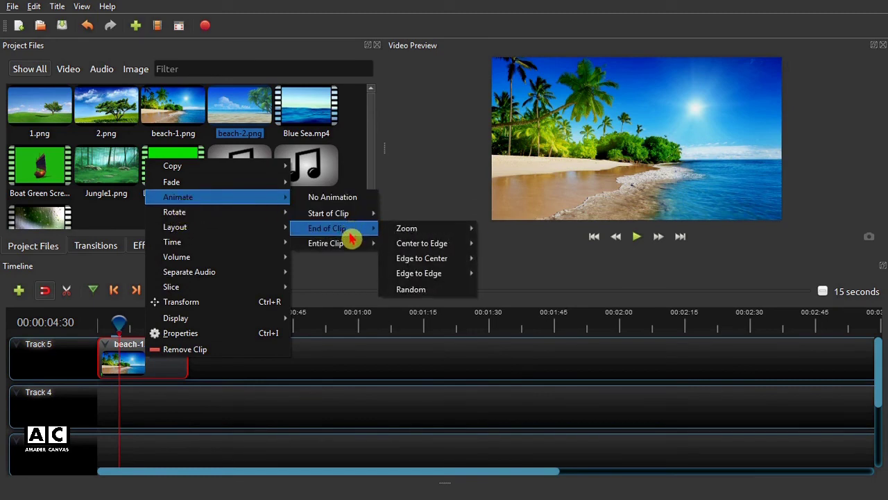
mouse_move(434, 233)
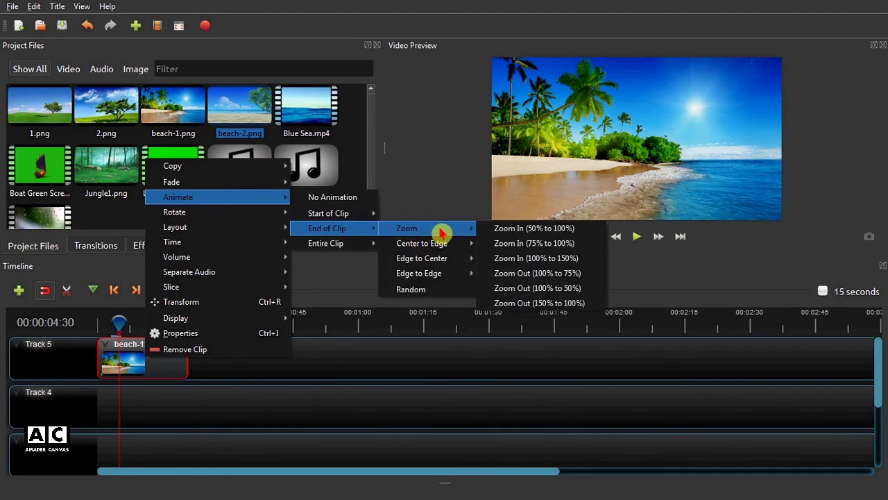
left_click(573, 260)
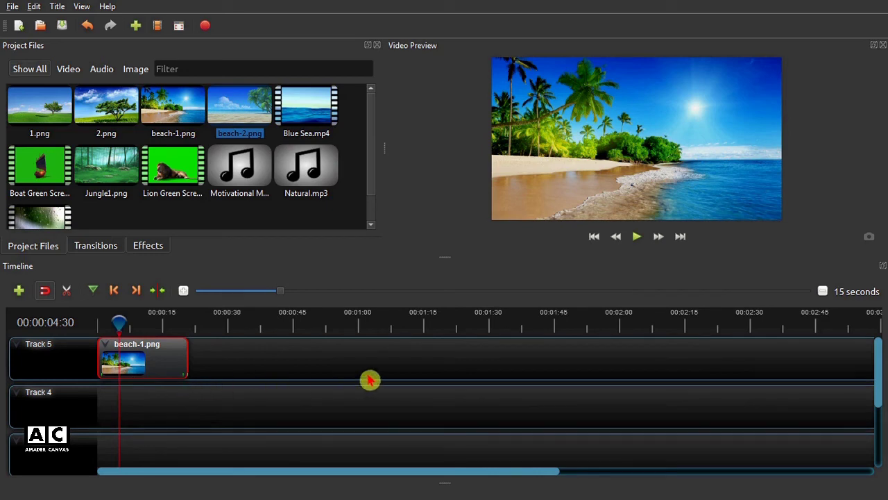
Review the zoom at the start and end of beach-1.png in an enlarged video preview, and shrink the preview again.
left_click(595, 238)
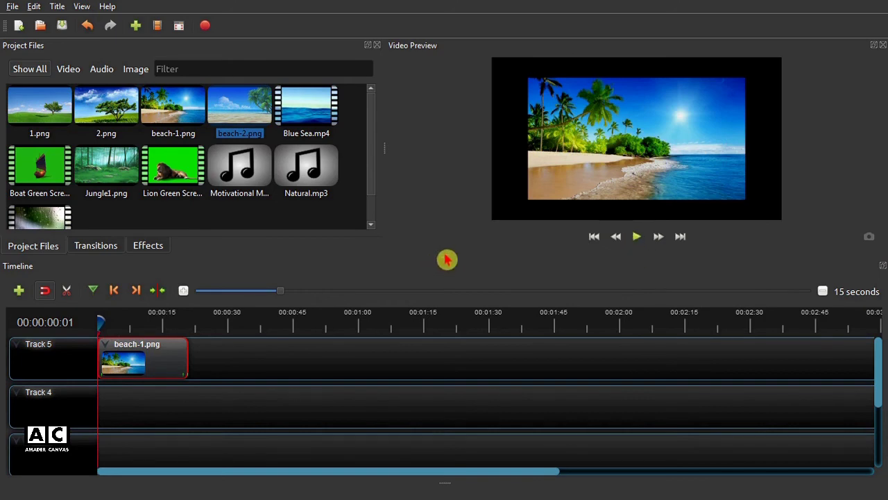
left_click_drag(438, 256, 448, 366)
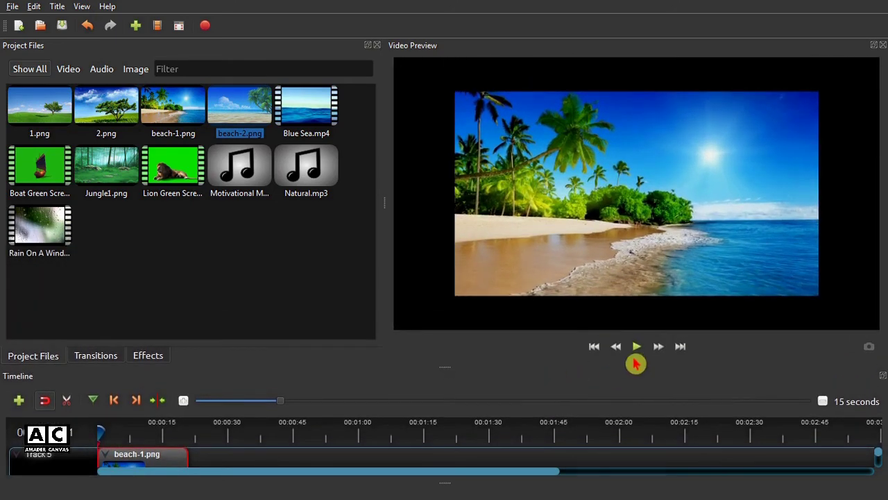
left_click(638, 352)
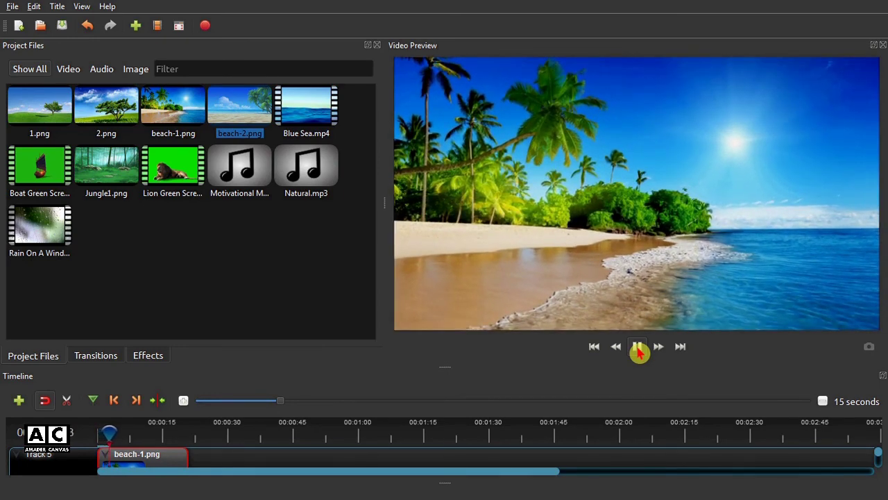
left_click(186, 432)
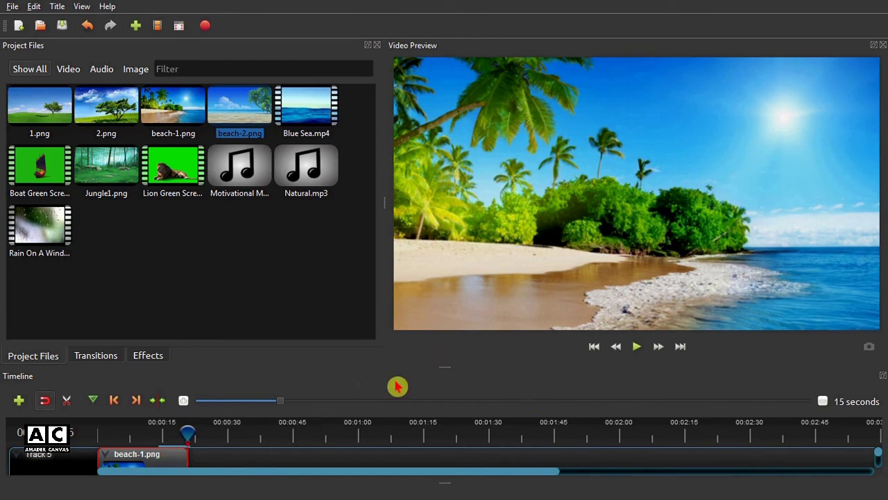
left_click_drag(447, 366, 456, 228)
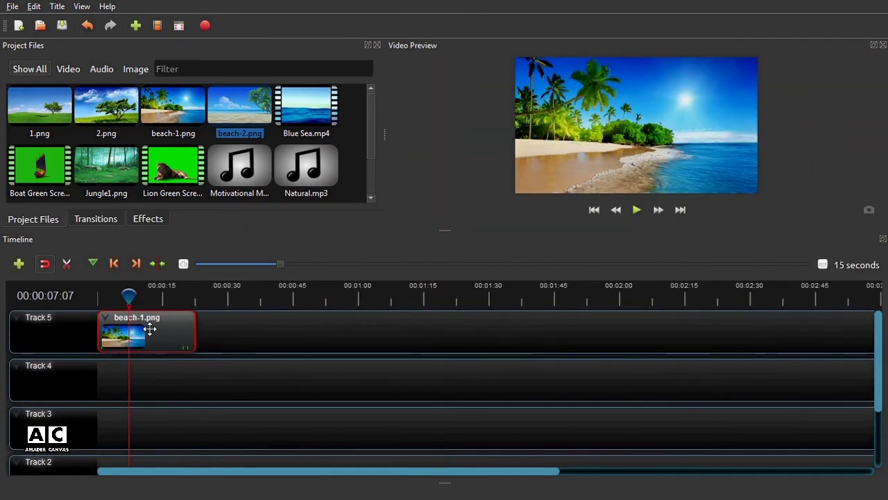
Copy the animated beach-1.png clip and paste it on Track 5 at about 53 seconds.
right_click(159, 338)
mouse_move(221, 142)
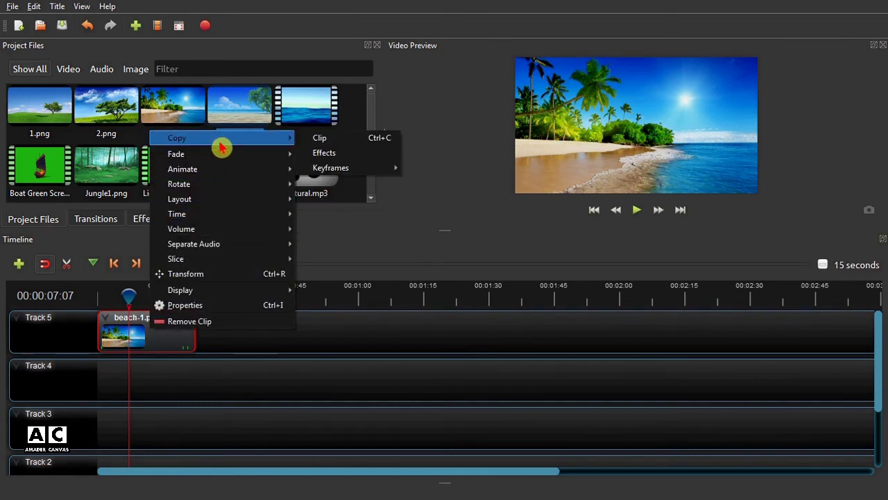
left_click(375, 141)
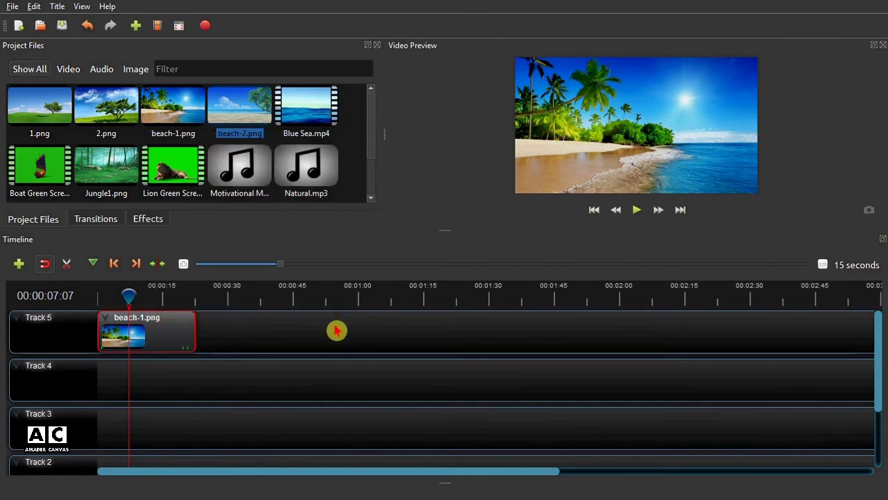
left_click(360, 331)
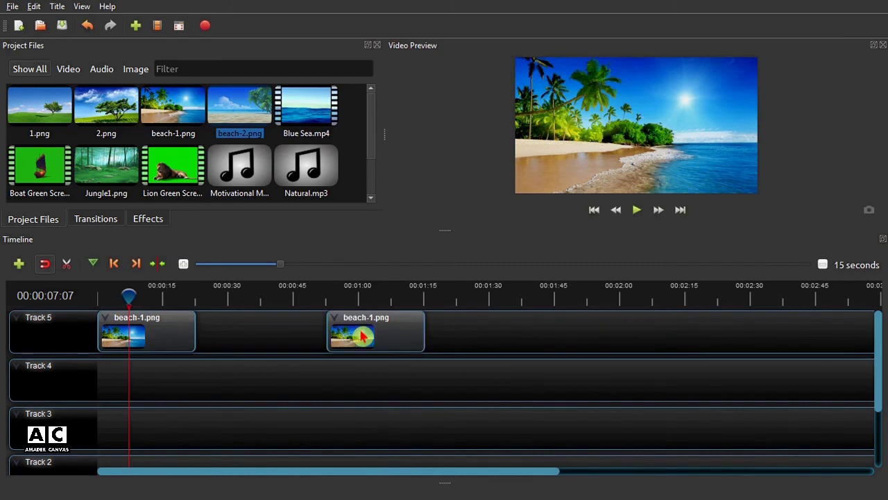
Move the pasted beach-1.png clip on Track 5 to about 43 seconds, and play both clips in an enlarged preview to compare their zooms.
left_click_drag(380, 331, 338, 331)
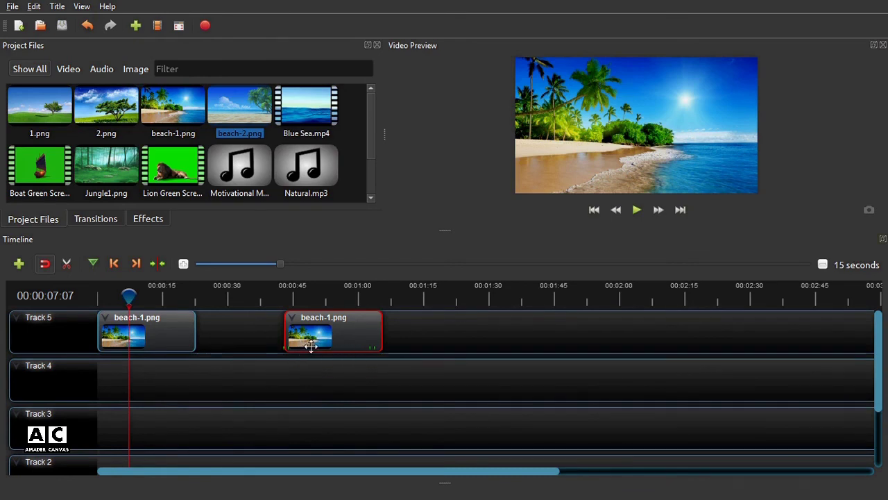
left_click_drag(130, 295, 282, 294)
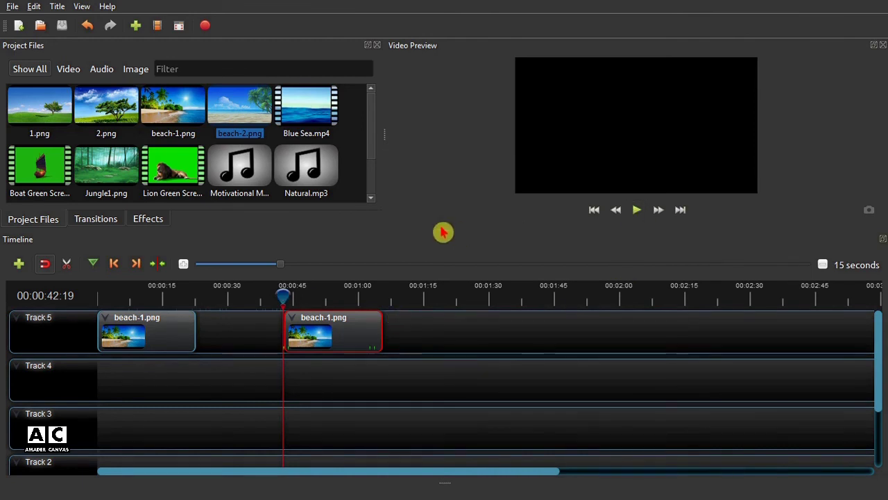
left_click_drag(434, 229, 446, 317)
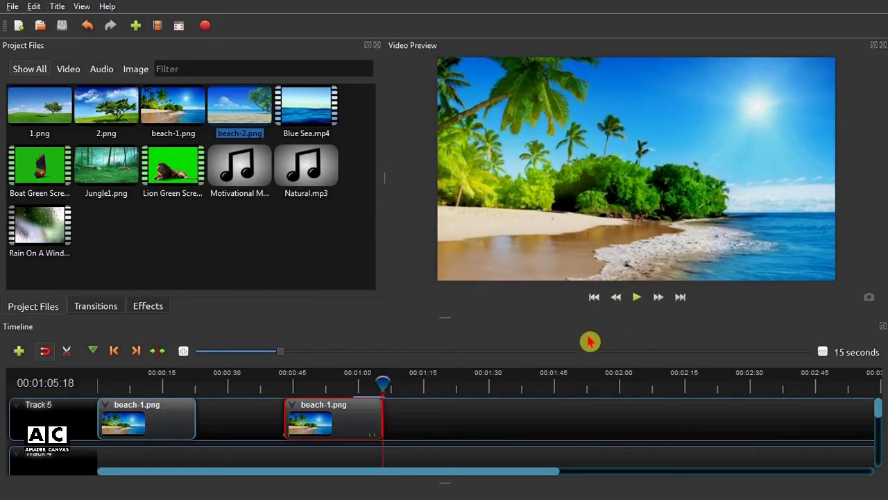
left_click(594, 297)
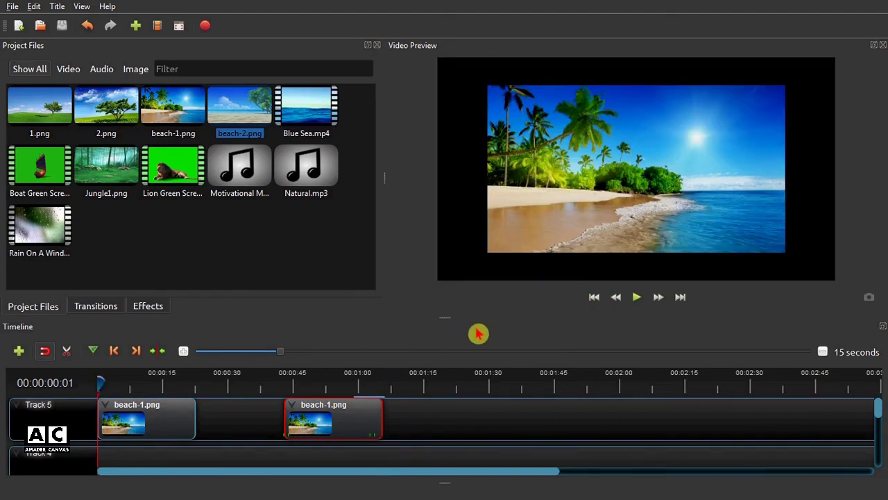
left_click(637, 299)
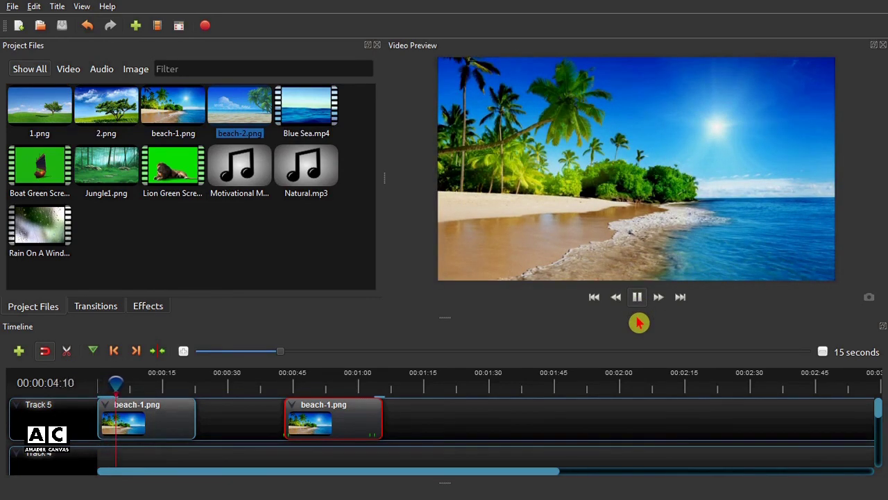
Select all the project files and remove them from the project.
left_click_drag(337, 266, 11, 98)
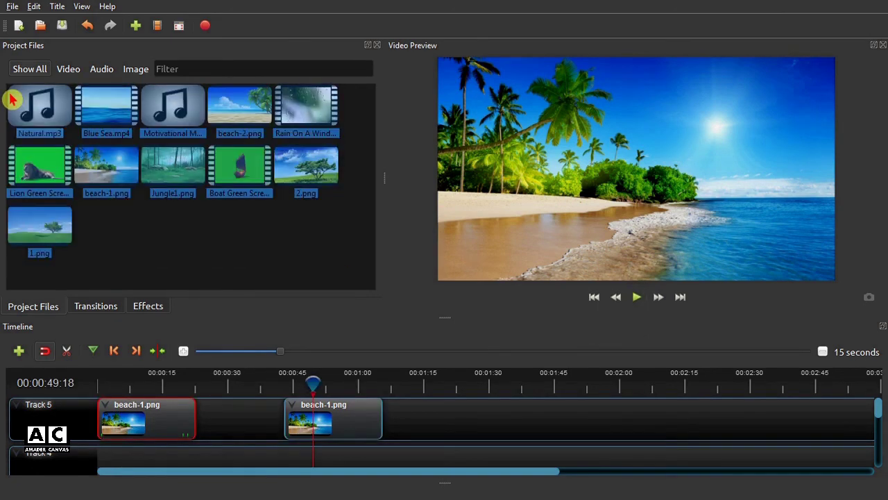
right_click(175, 168)
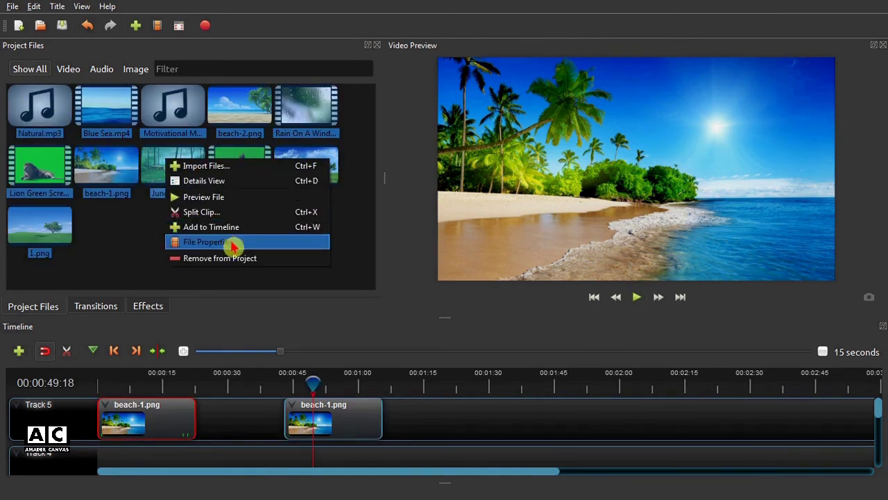
left_click(288, 261)
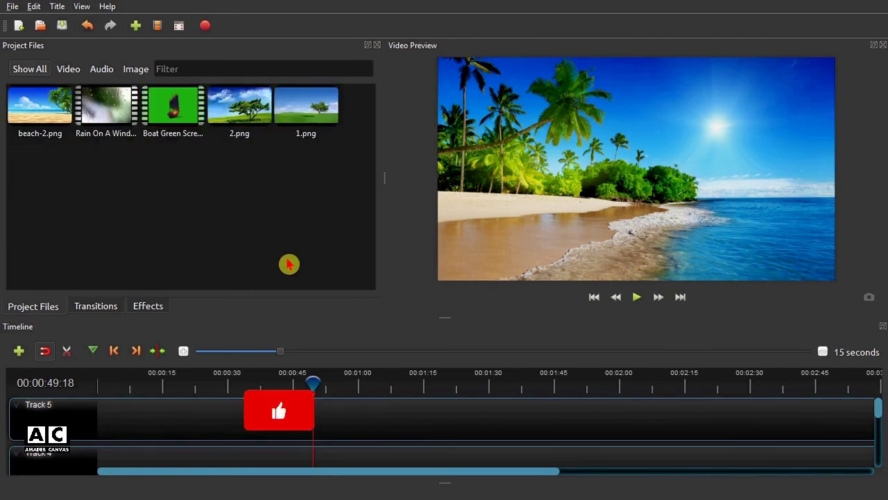